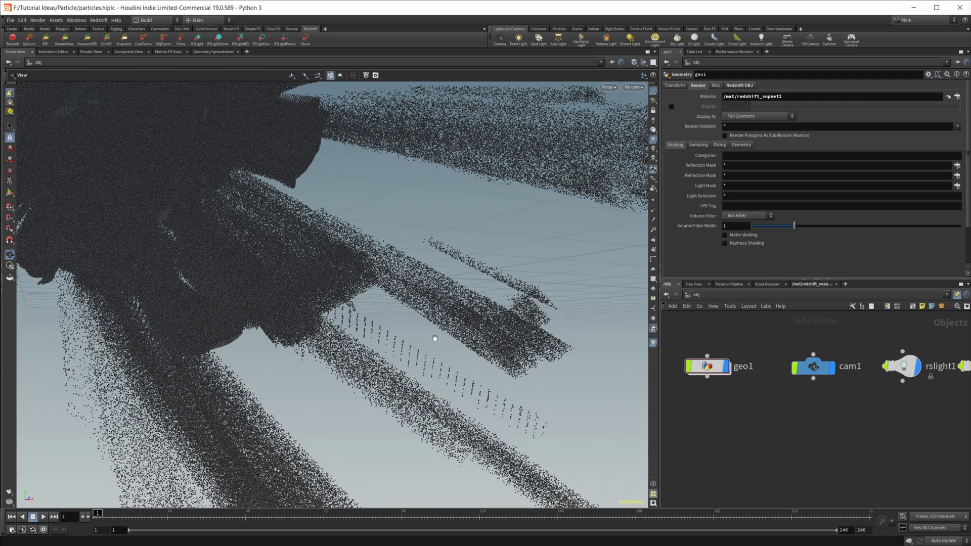
- Orbit around the particle burst and move the Redshift render window aside to uncover the viewport
drag(502, 335, 232, 356)
scroll(809, 438, down, 1)
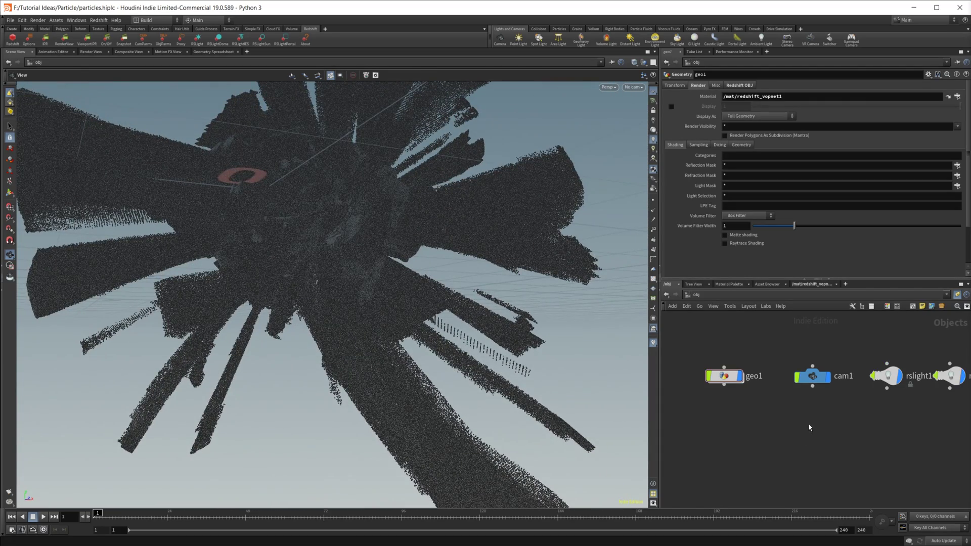
middle_drag(811, 423, 783, 416)
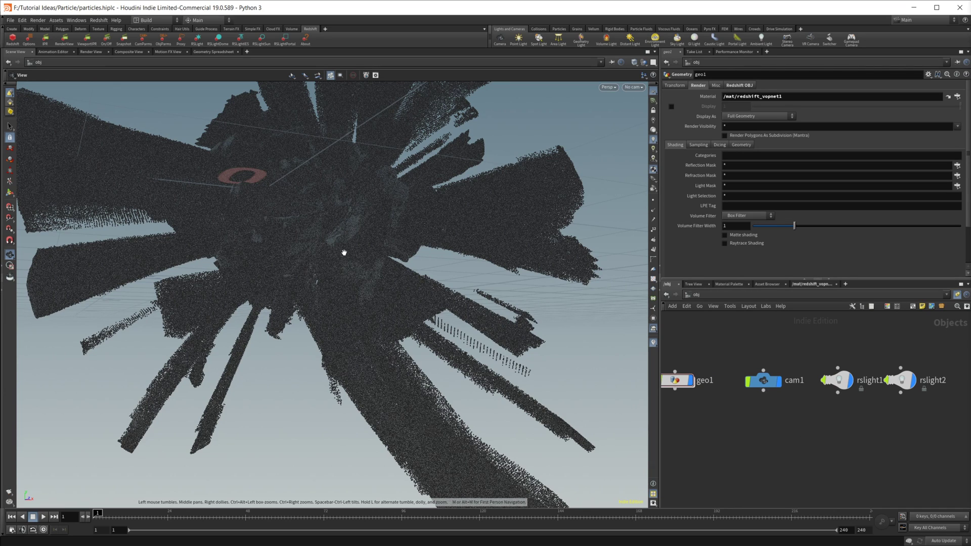
drag(384, 322, 347, 297)
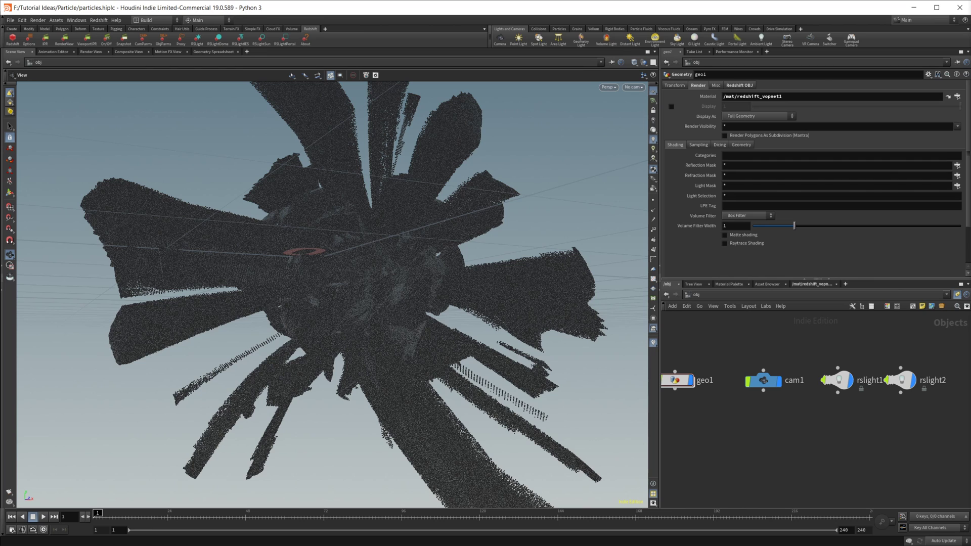
key(alt+Tab)
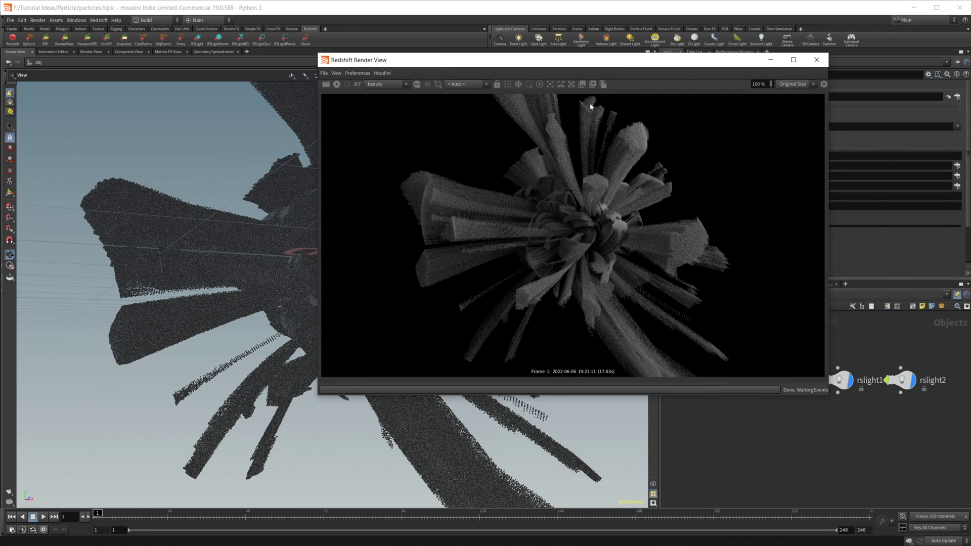
scroll(589, 102, up, 1)
drag(587, 60, 411, 156)
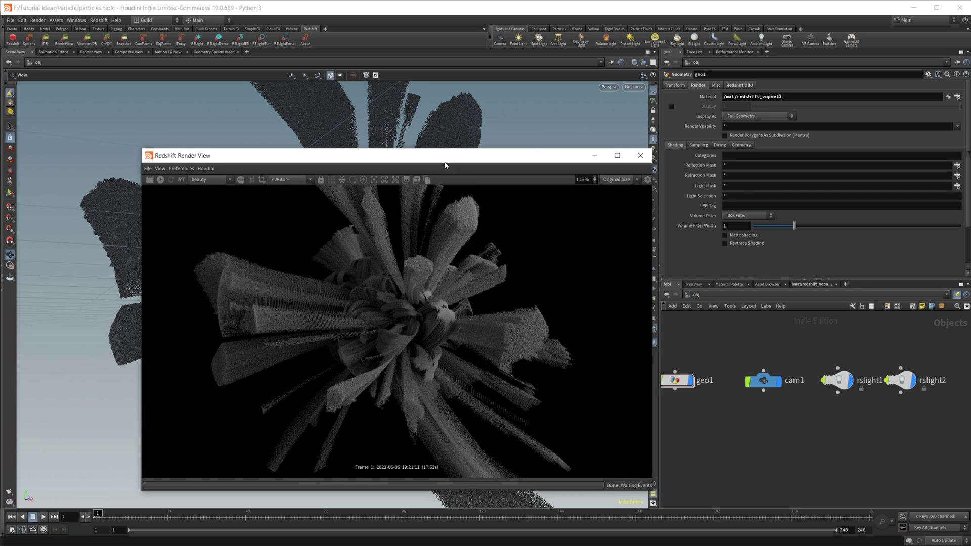
drag(242, 158, 970, 172)
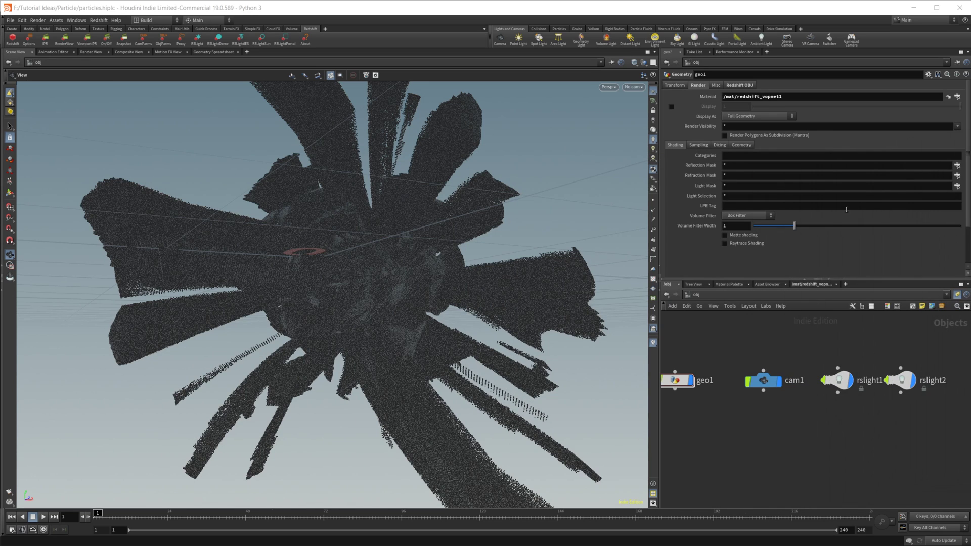
- Inside geo1, add an Attribute Noise node below file1 and make it the displayed node
double_click(718, 385)
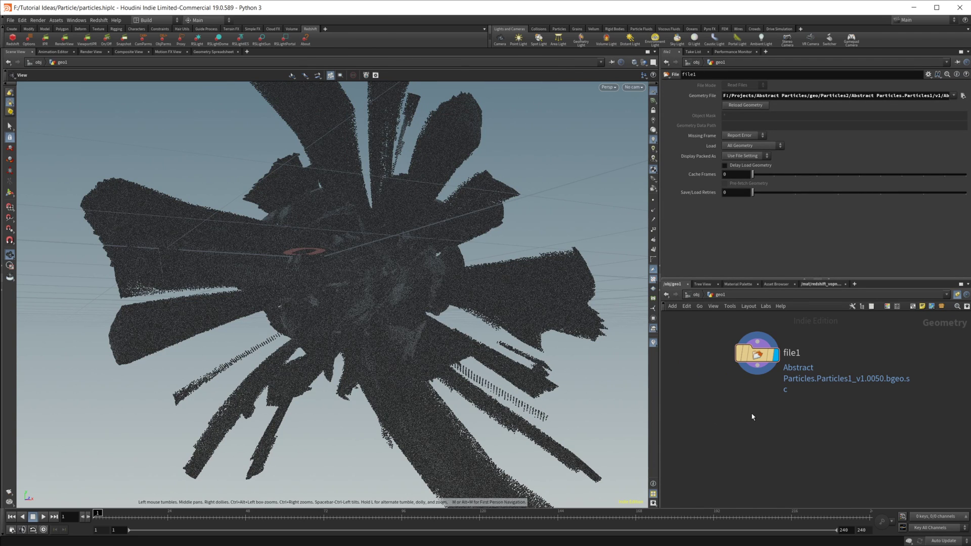
key(Tab)
text(a)
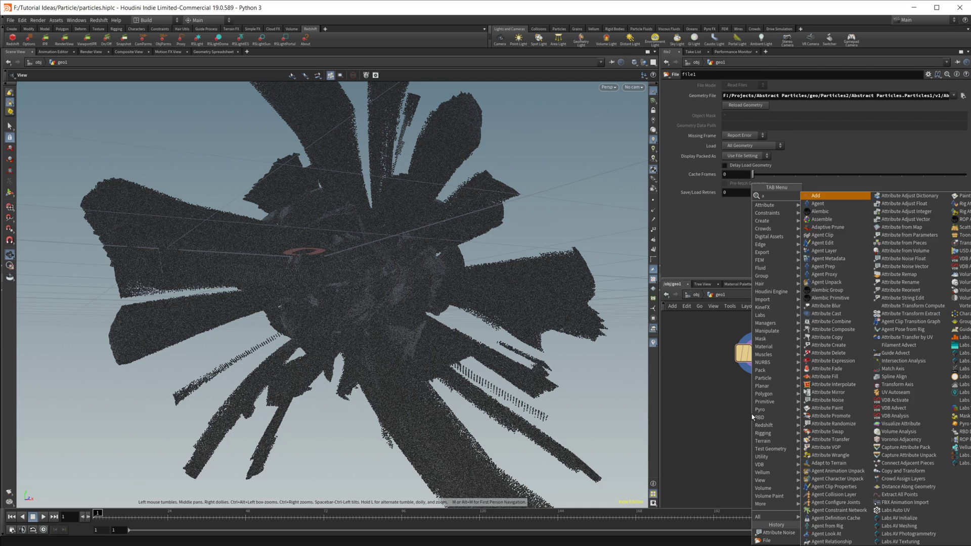
text(tt noise)
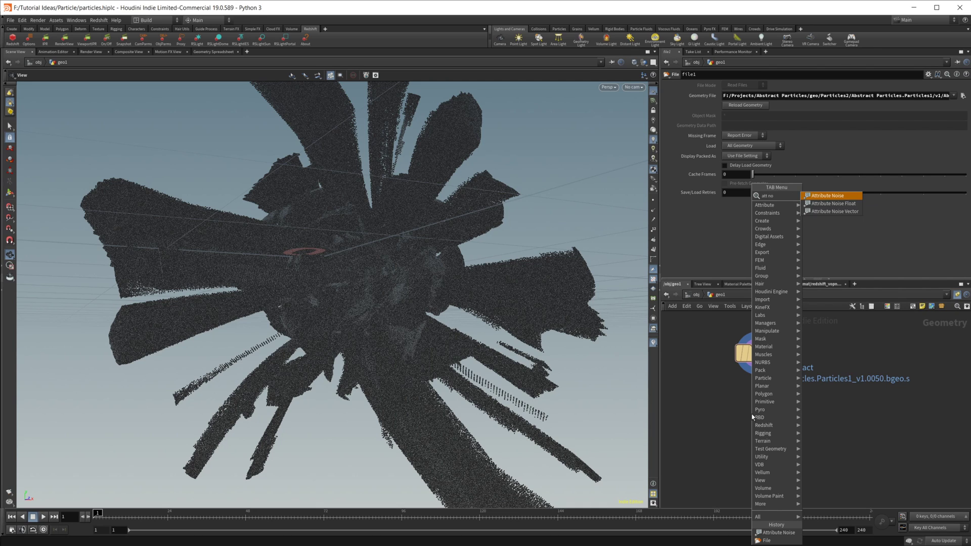
key(Return)
click(753, 416)
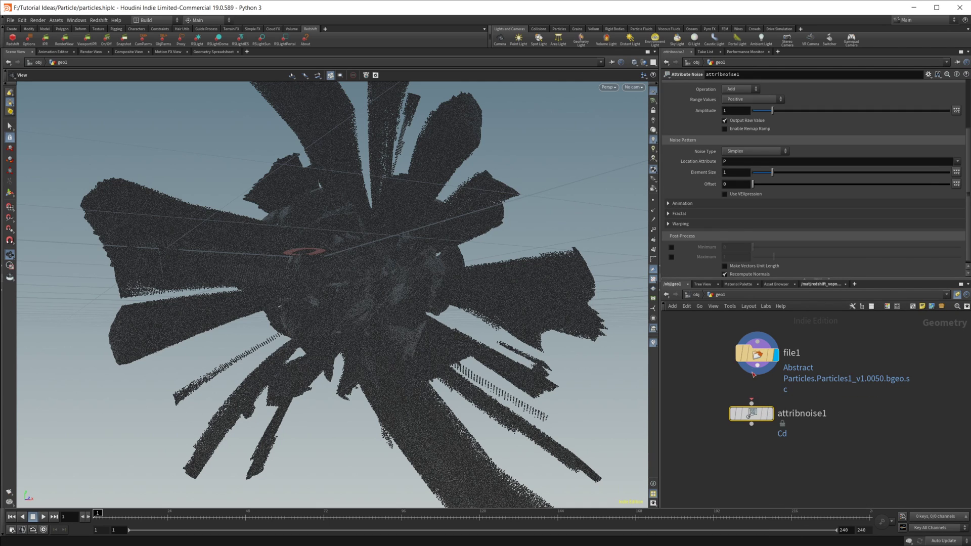
click(775, 391)
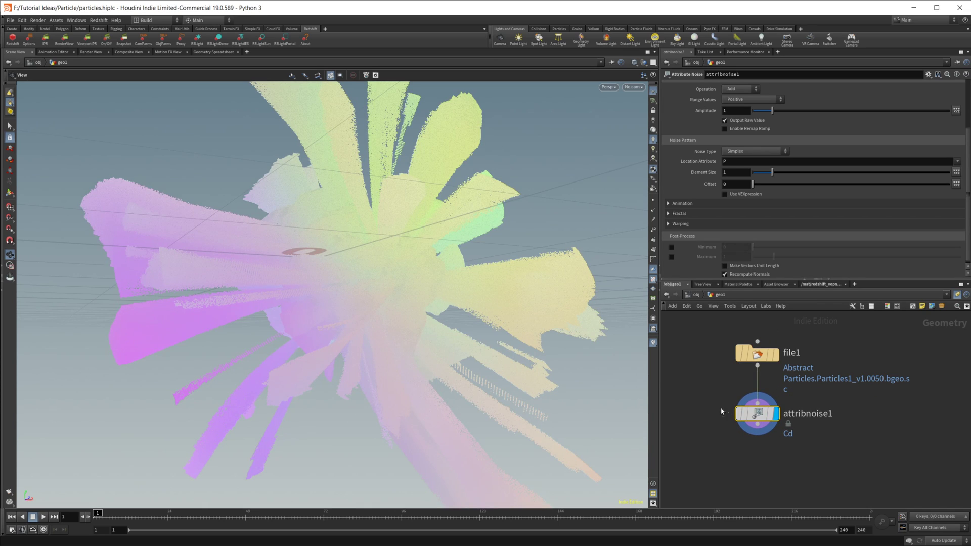
- Change attribnoise1's Attribute Names from Cd to P
scroll(698, 192, up, 3)
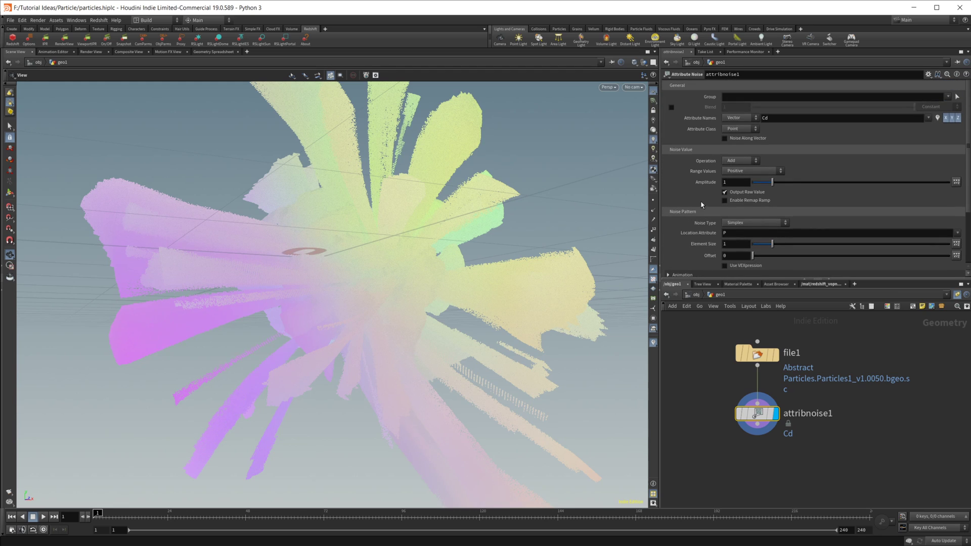
click(792, 116)
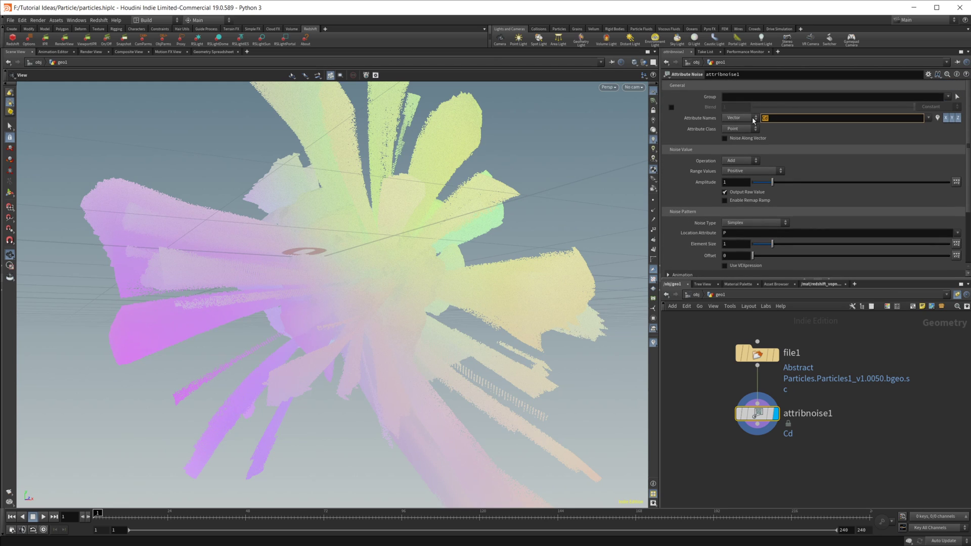
text(P)
key(Return)
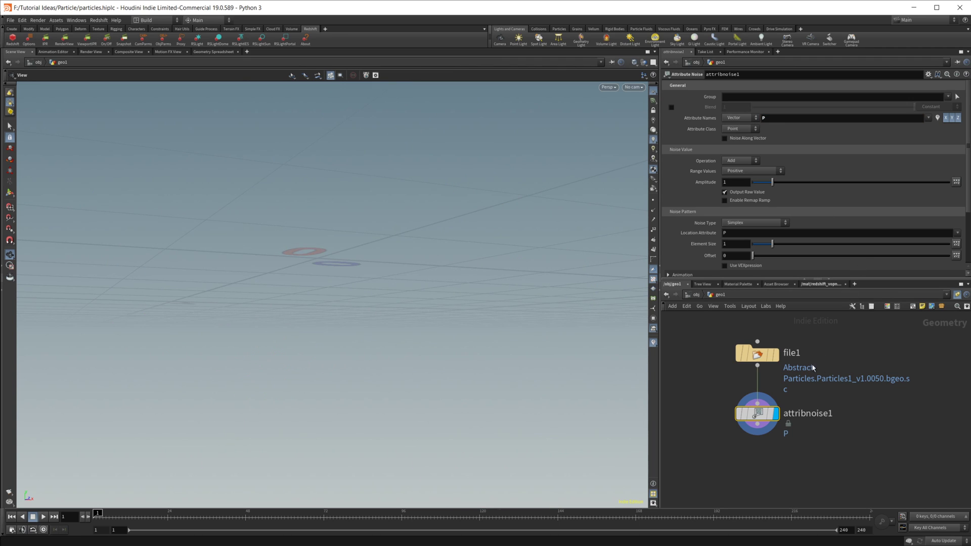
- Set attribnoise1's noise Amplitude to .02
drag(527, 223, 484, 263)
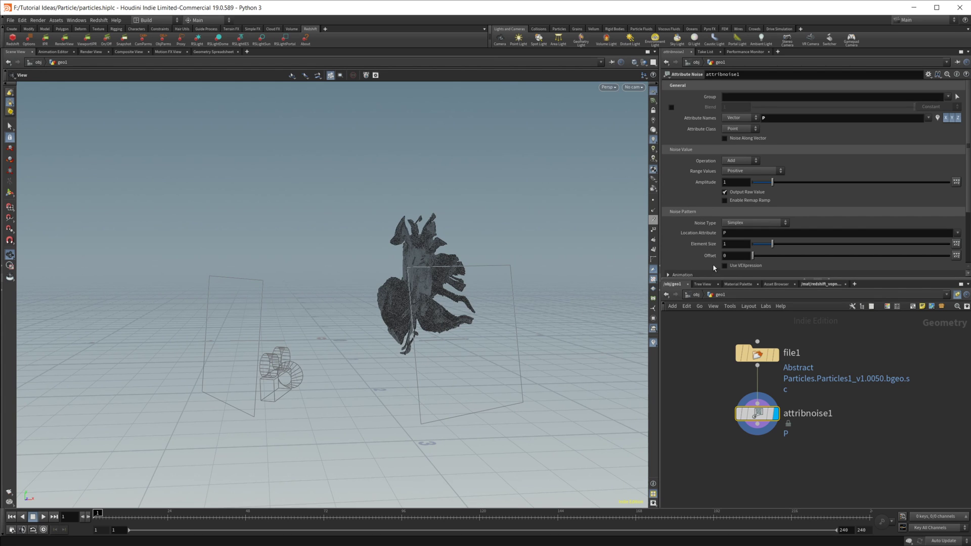
drag(390, 320, 430, 319)
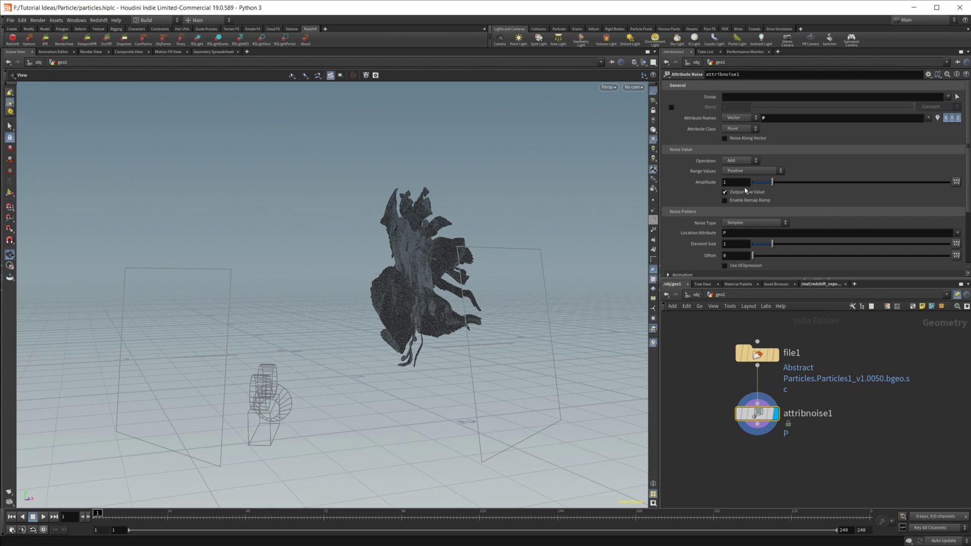
click(743, 183)
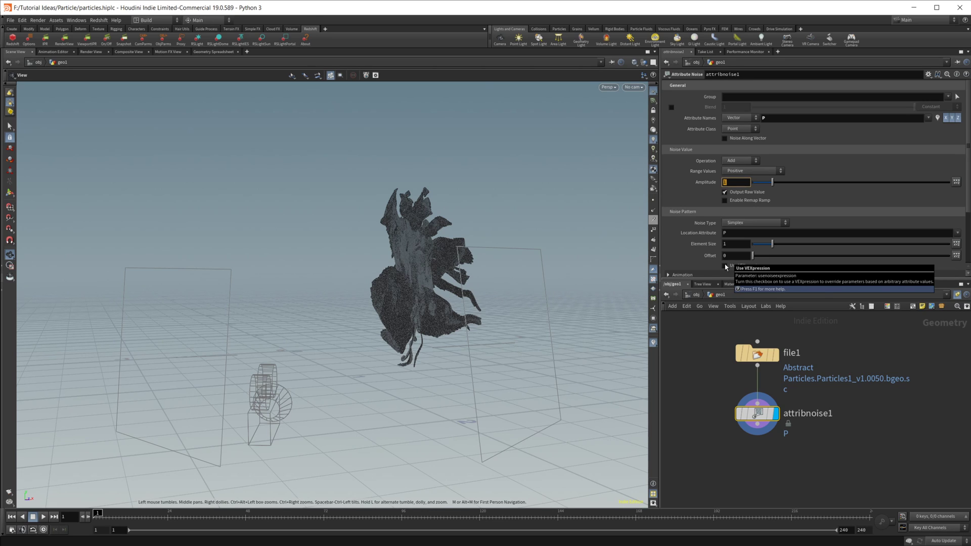
text(.02)
key(Return)
- Try several Element Size values, then set it precisely to 0.055
drag(516, 294, 407, 302)
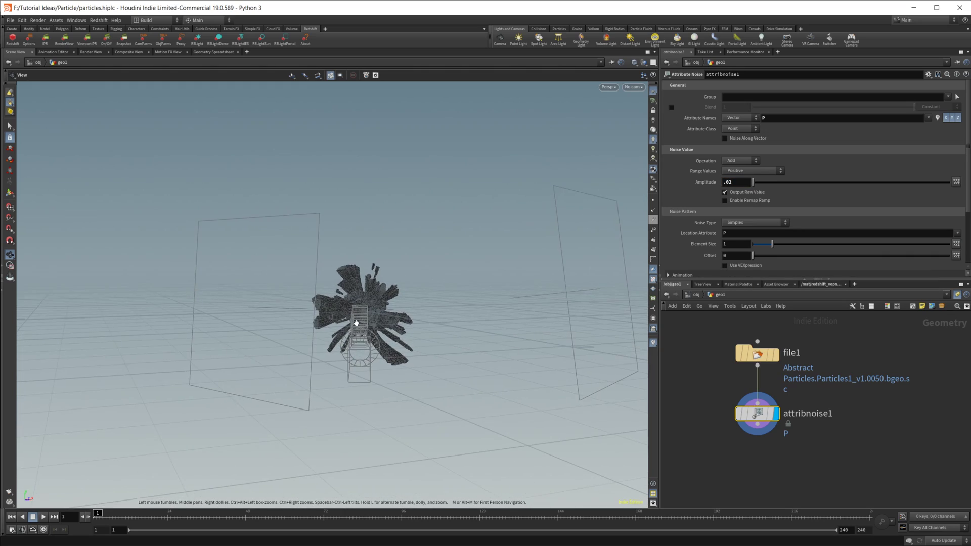
right_drag(408, 302, 635, 263)
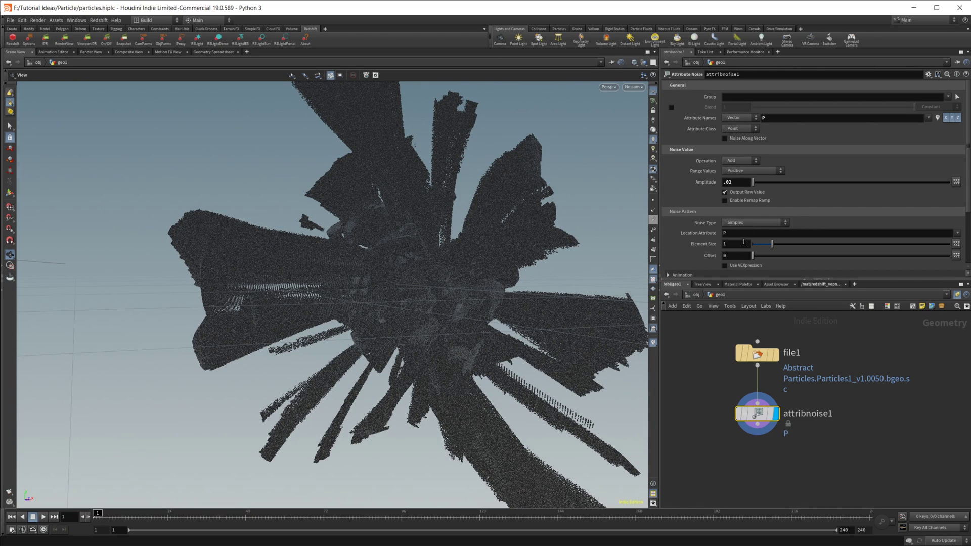
click(807, 244)
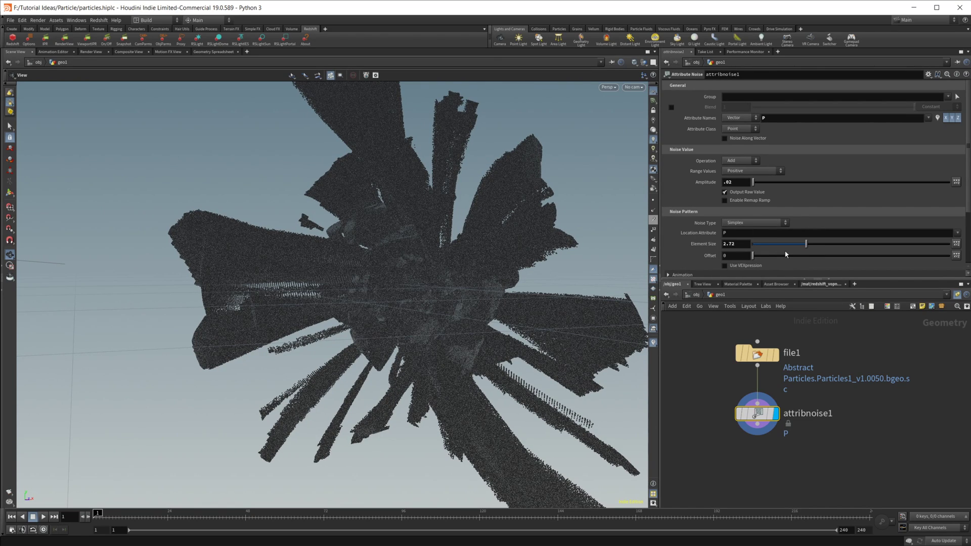
click(786, 245)
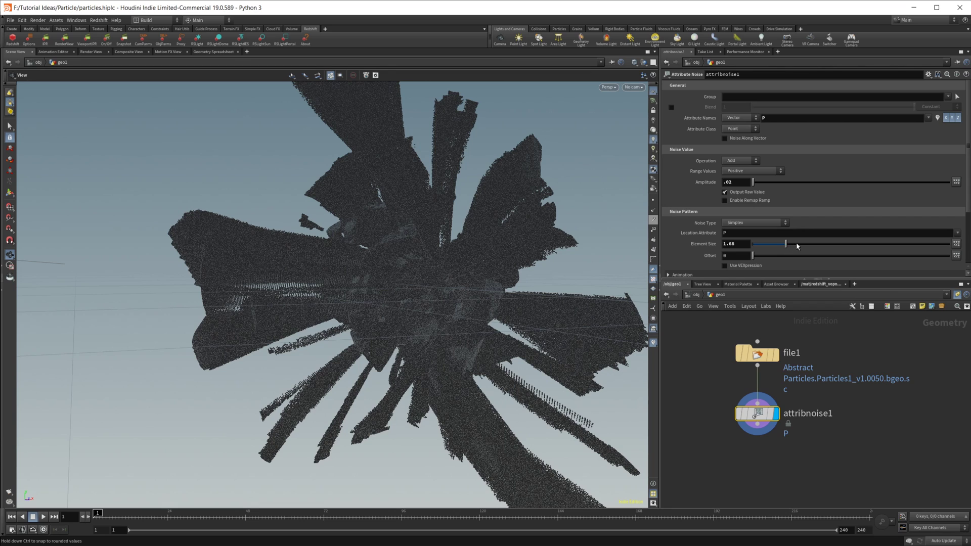
click(758, 247)
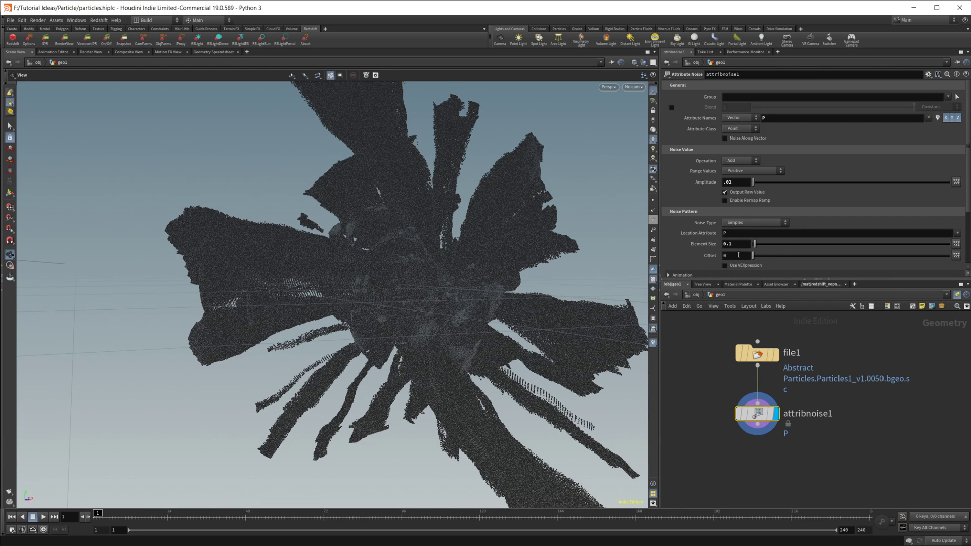
click(743, 246)
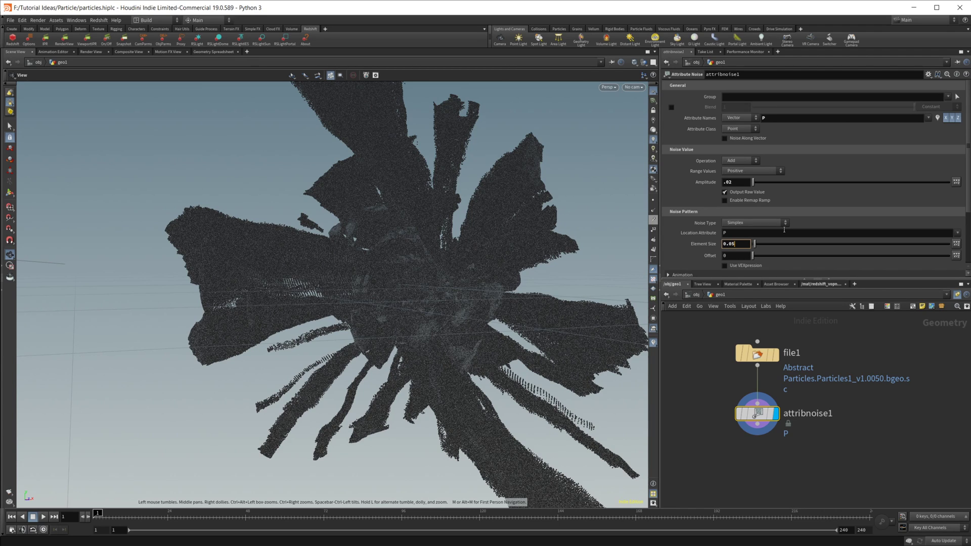
text(0.055)
key(Return)
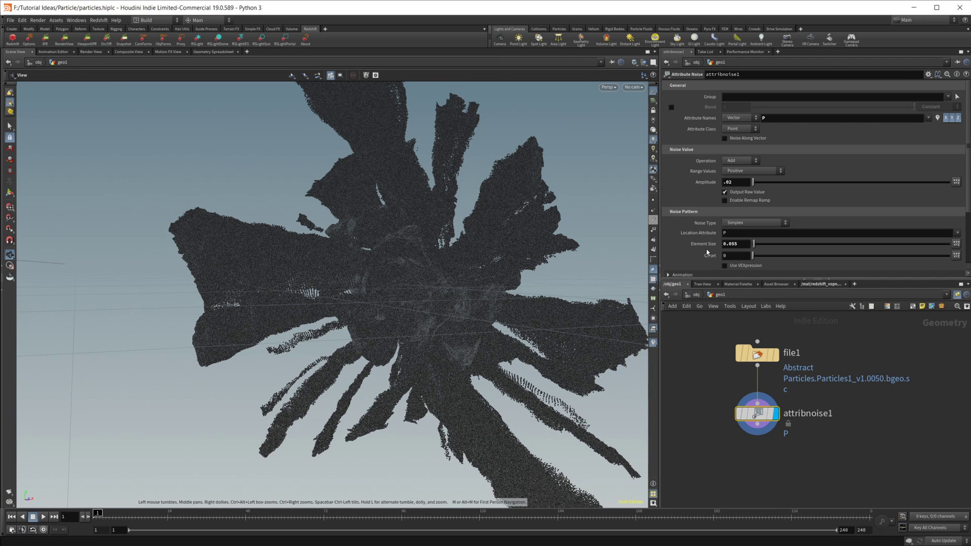
- Expand attribnoise1's Fractal noise settings
drag(436, 340, 399, 331)
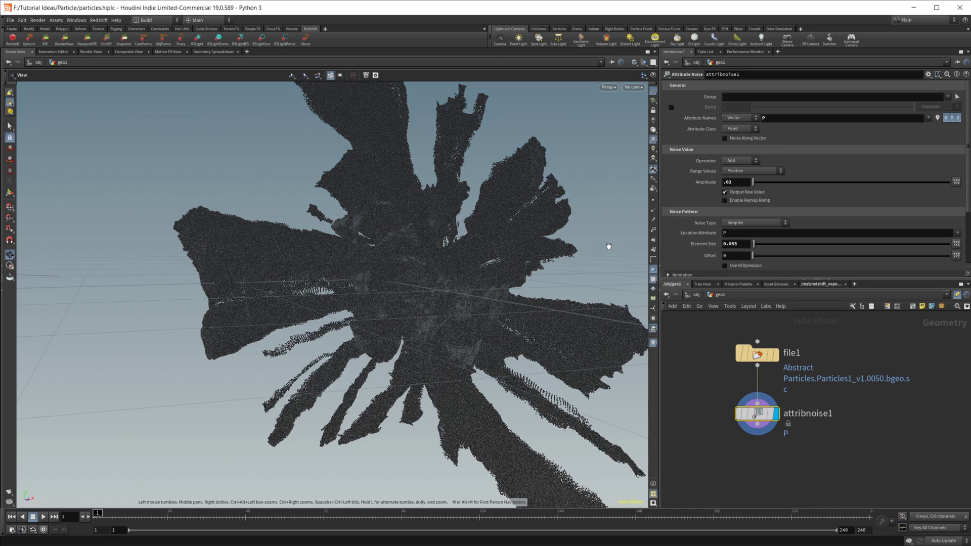
scroll(693, 204, down, 2)
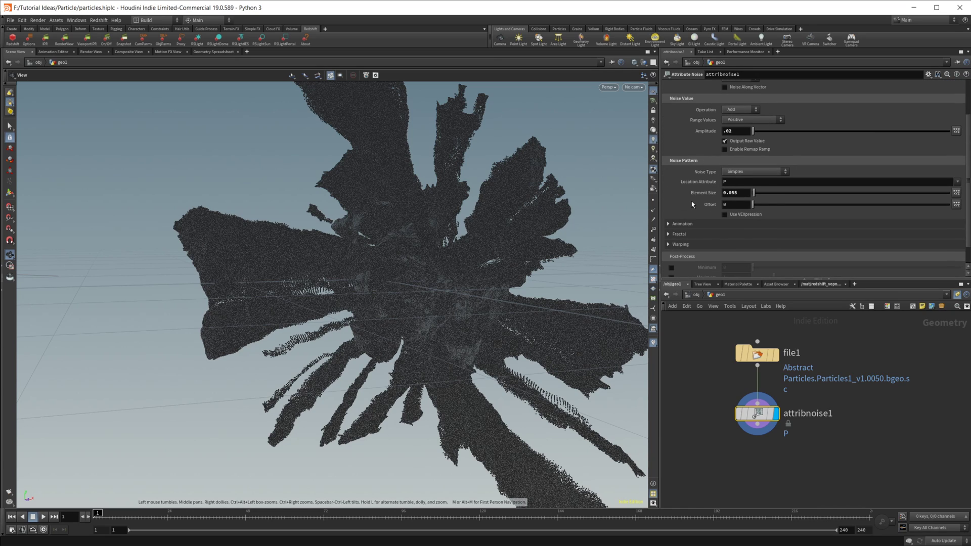
click(693, 234)
drag(376, 253, 395, 245)
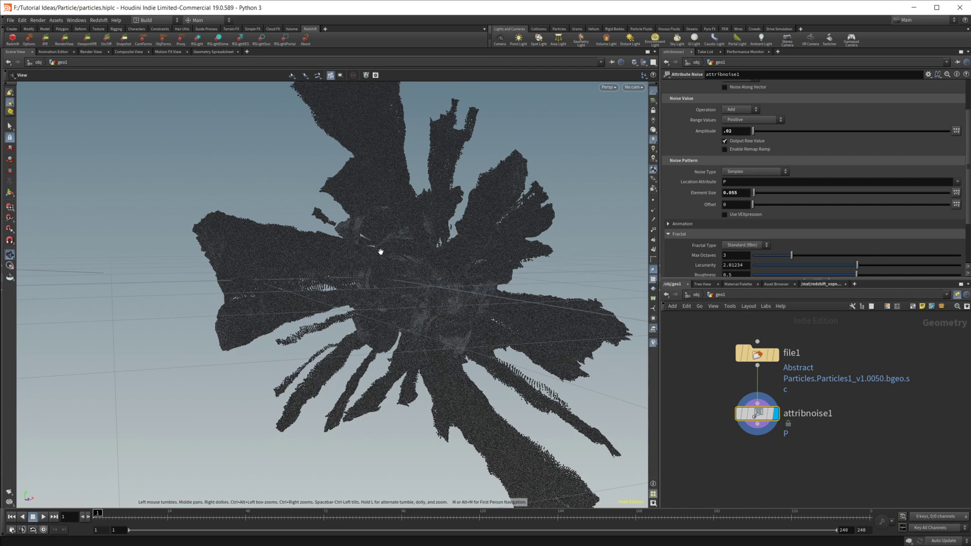
scroll(469, 232, up, 1)
scroll(703, 239, down, 2)
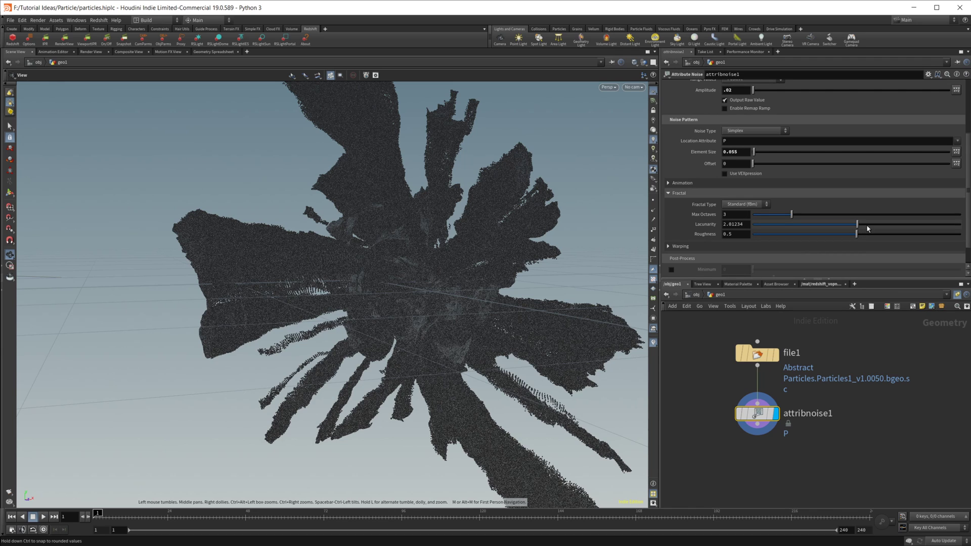
- Raise the fractal Lacunarity from about 2.01 to 3.9
drag(877, 229, 934, 224)
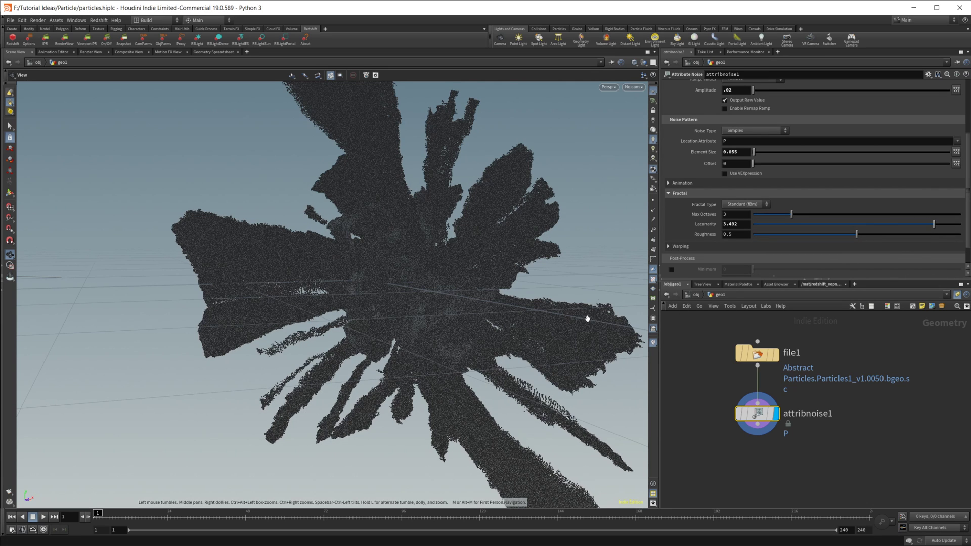
click(953, 226)
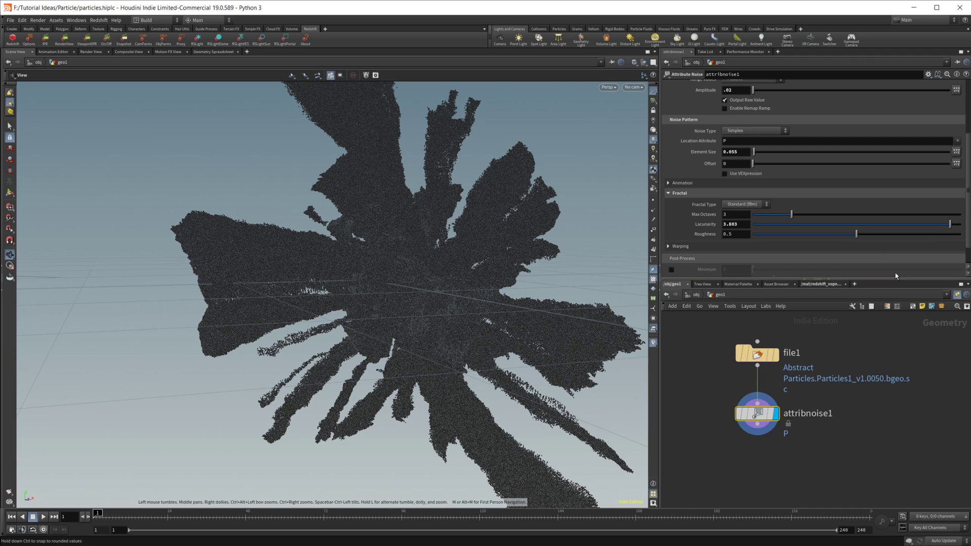
drag(743, 225, 714, 232)
text(3.9)
key(Return)
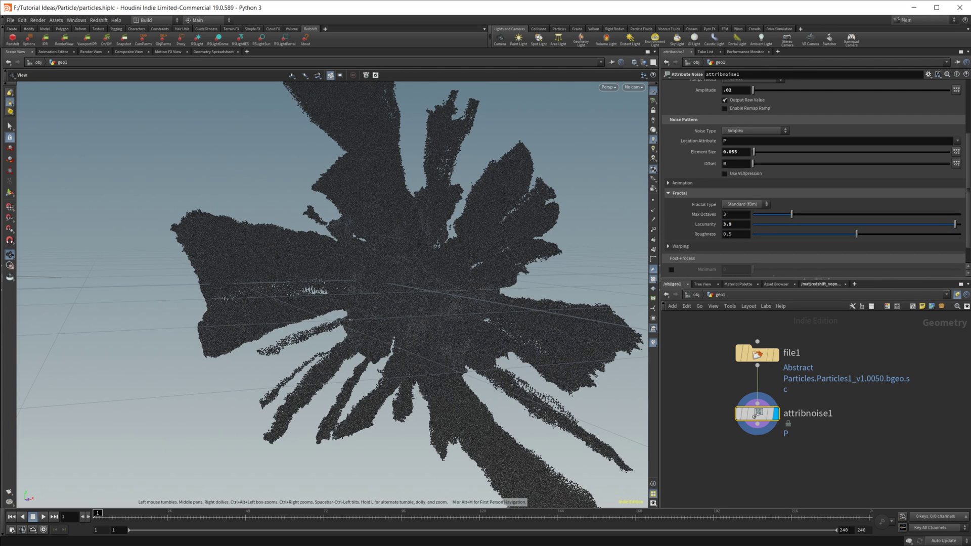
- Render the noised particles in Redshift Render View, then move the window out of the way
key(alt+Tab)
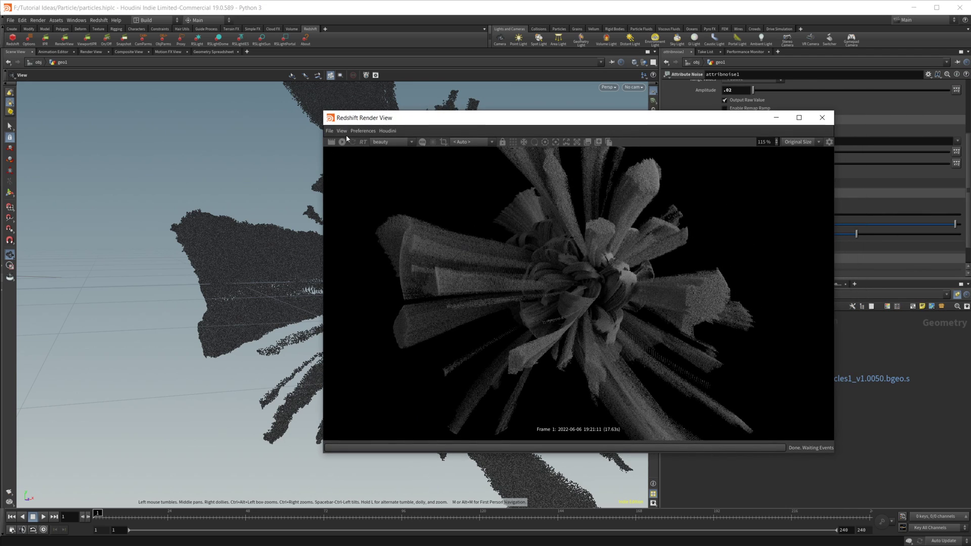
click(344, 142)
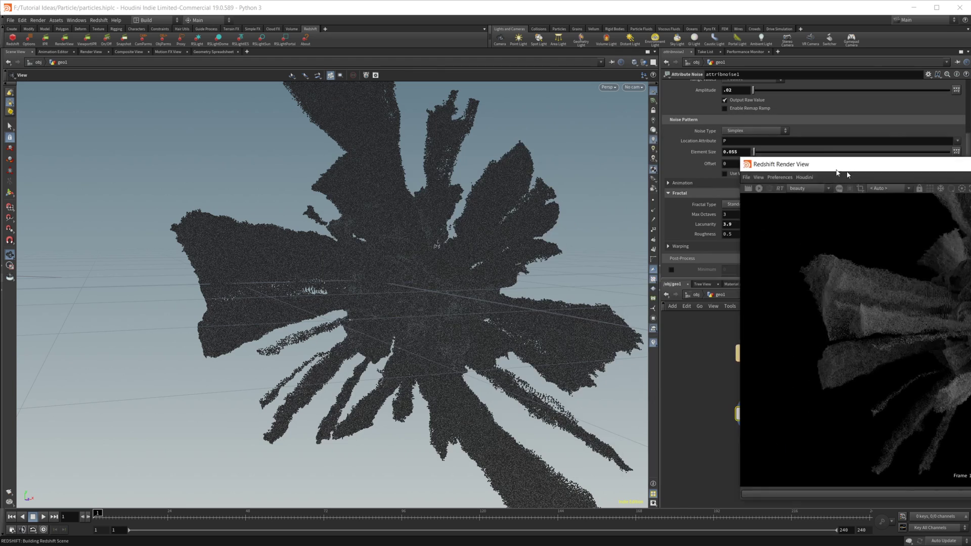
drag(349, 118, 769, 170)
- Copy attribnoise1 into a wired attribnoise2 below it and make it the displayed node
click(781, 371)
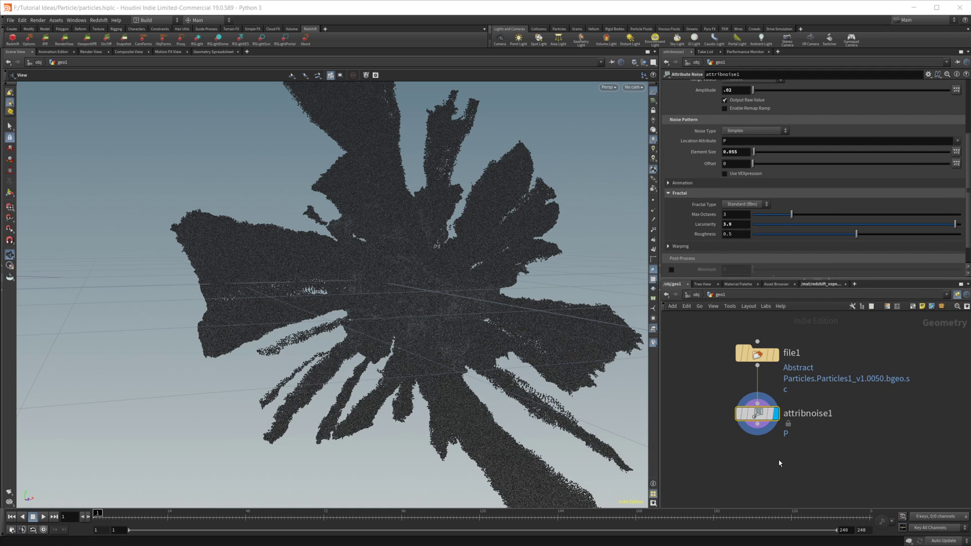
middle_drag(780, 464, 779, 391)
key(ctrl+c)
key(ctrl+v)
click(779, 390)
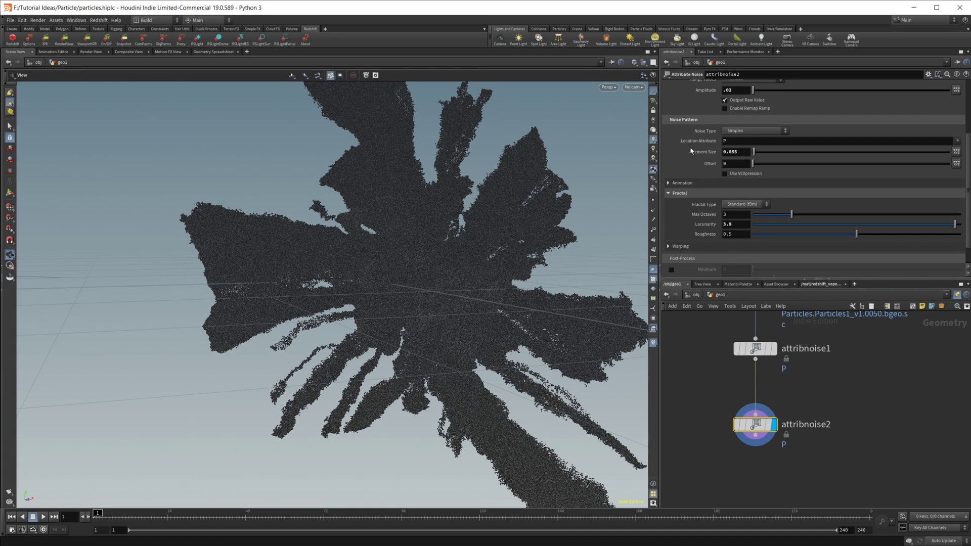
- Set attribnoise2's Element Size to 0.03
click(749, 153)
key(BackSpace)
key(Return)
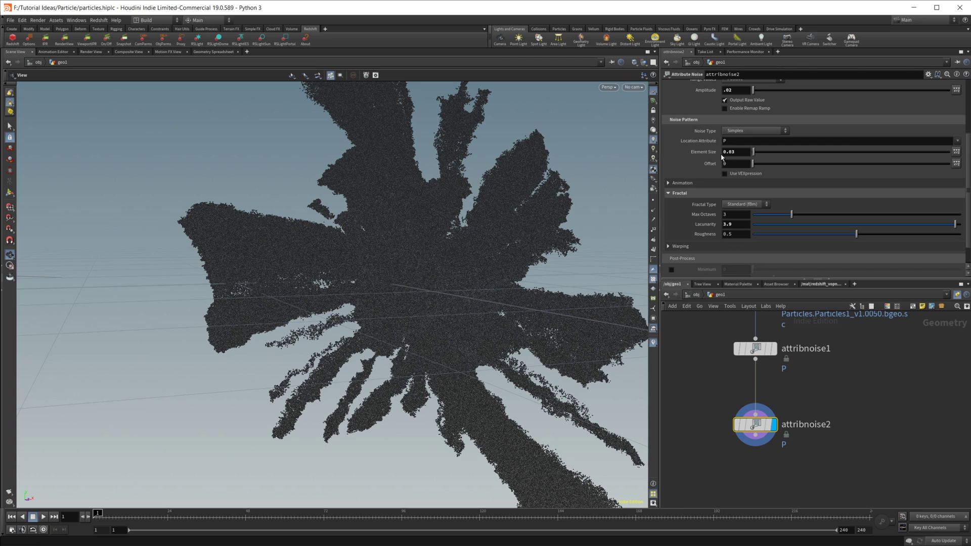
scroll(714, 176, down, 2)
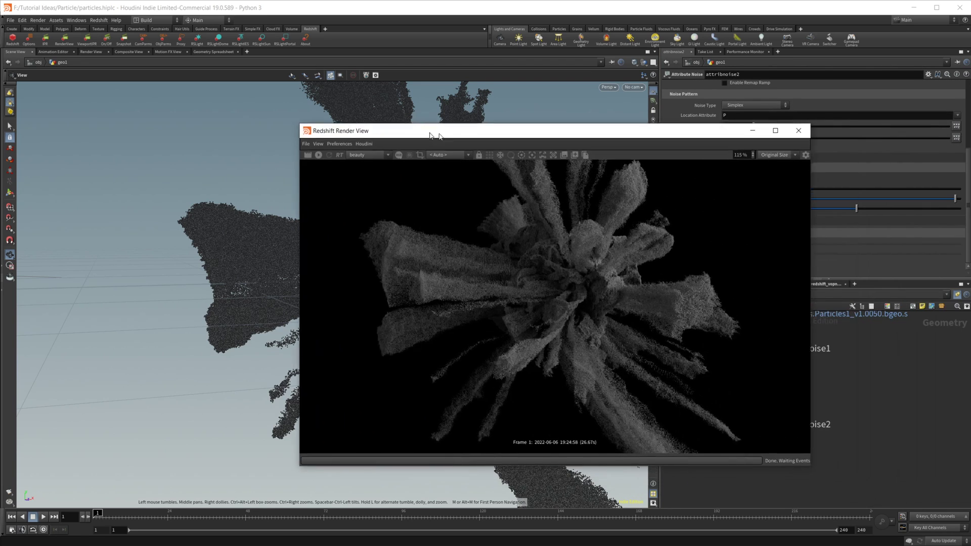
- Start a Redshift render of the particles with both noise nodes
drag(434, 137, 312, 120)
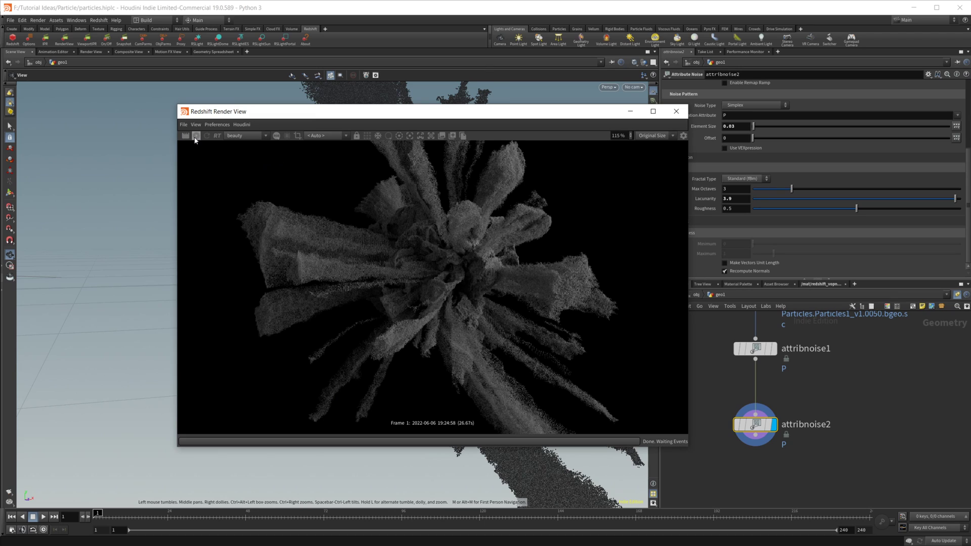
click(196, 136)
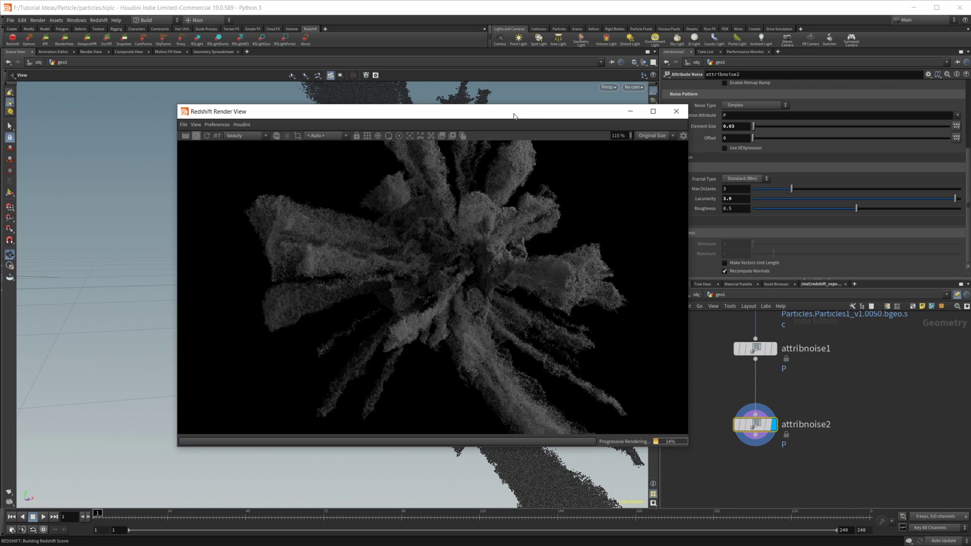
drag(513, 115, 398, 125)
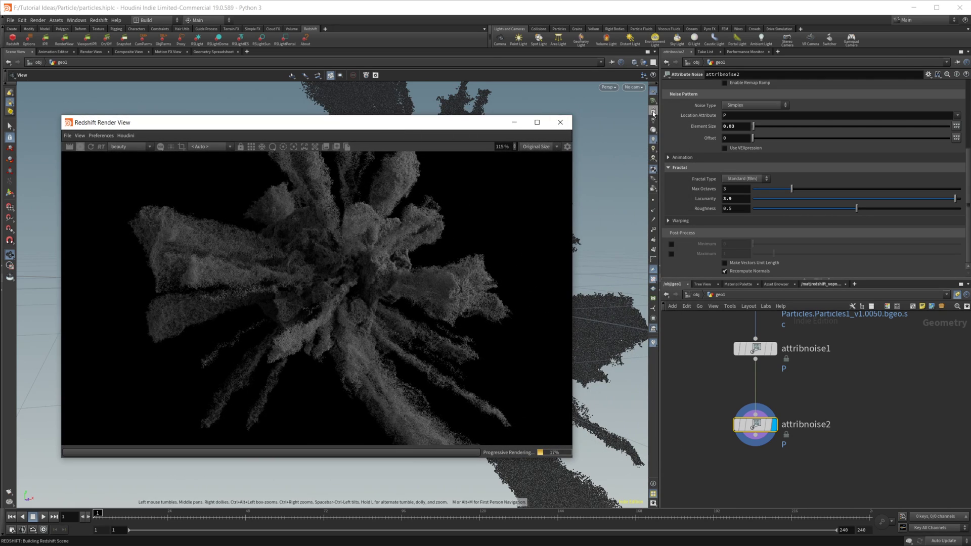
- Look through cam1 in the viewport and rearrange the render window beside the network
click(634, 87)
click(635, 127)
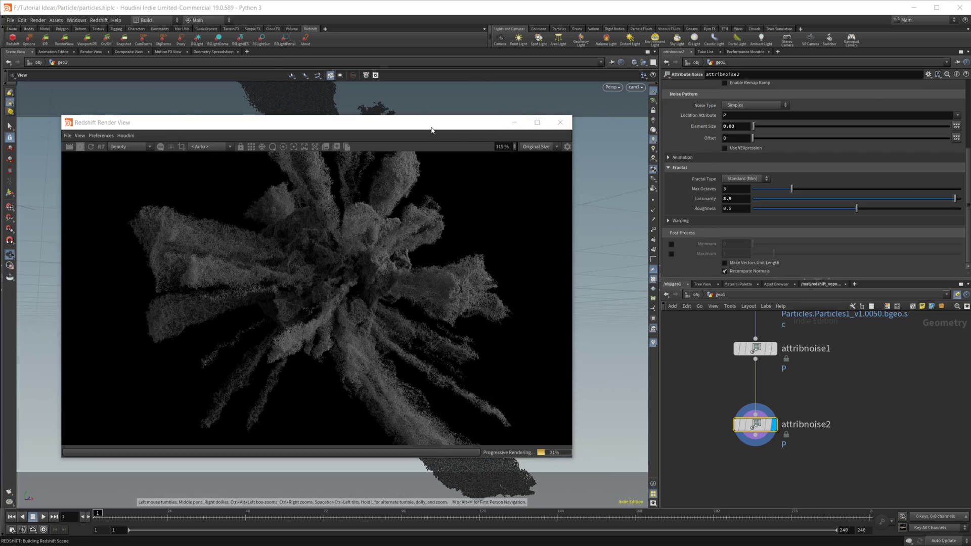
drag(432, 126, 921, 151)
right_drag(374, 277, 582, 282)
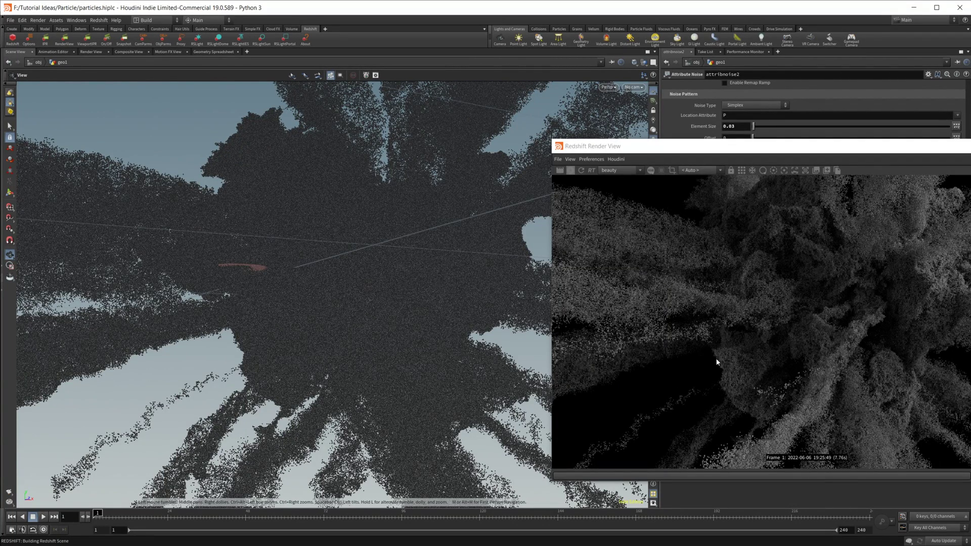
click(758, 148)
drag(681, 149, 393, 117)
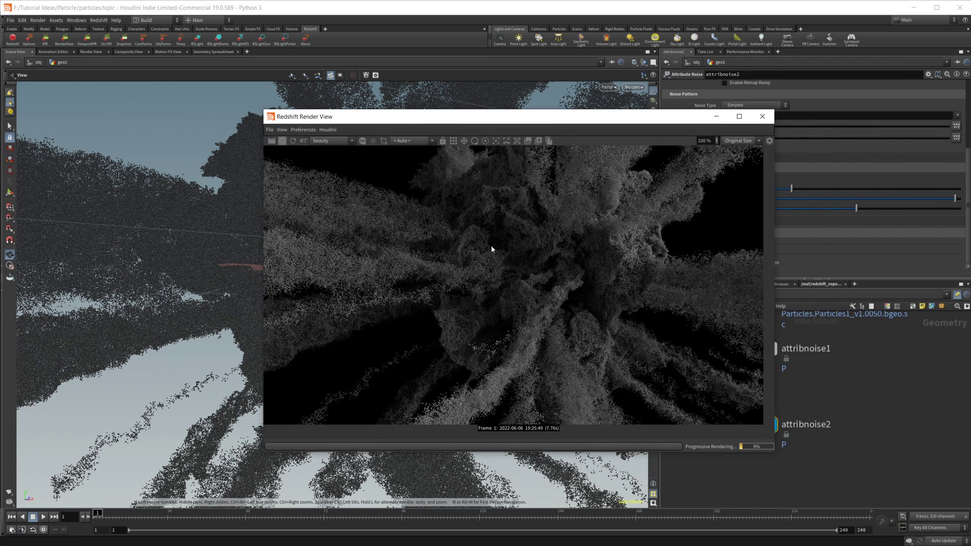
scroll(492, 249, up, 1)
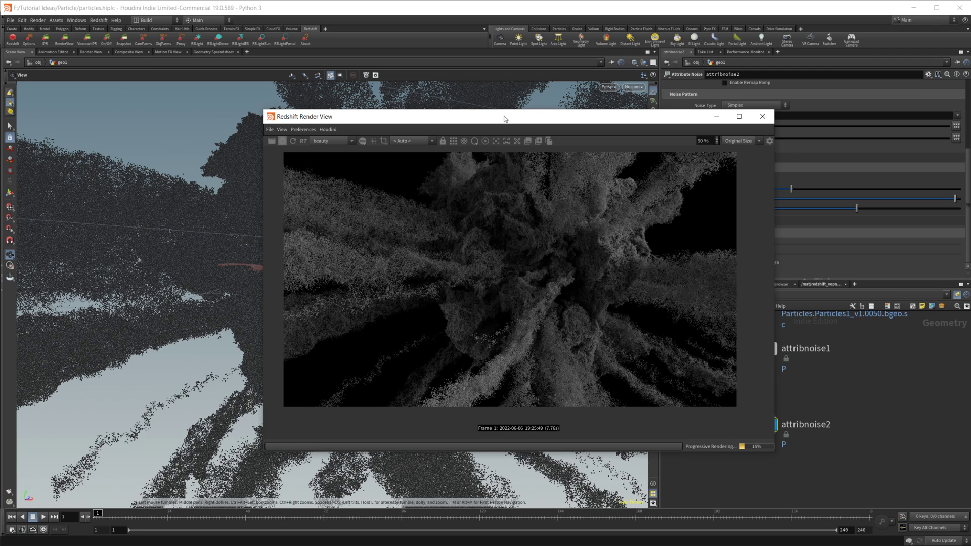
drag(514, 122, 358, 113)
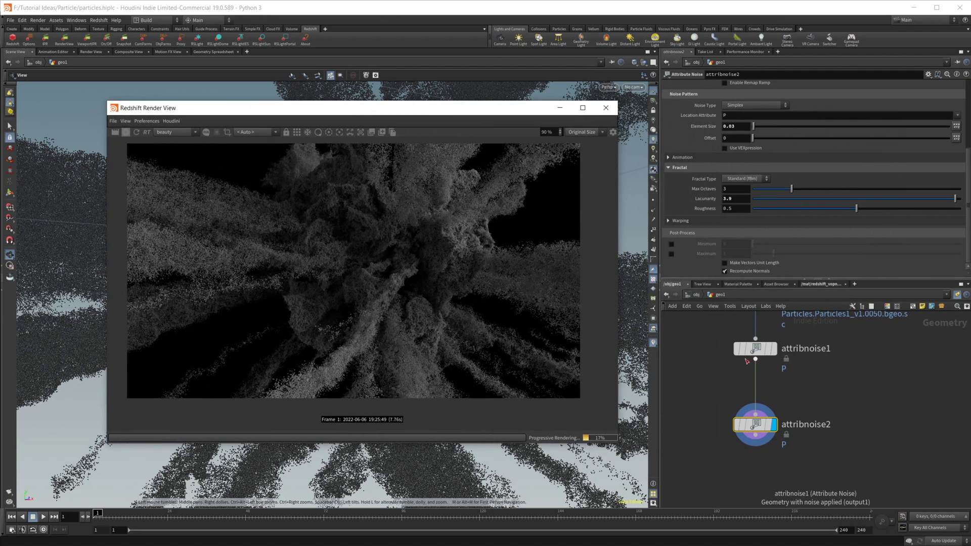
middle_drag(790, 456, 802, 494)
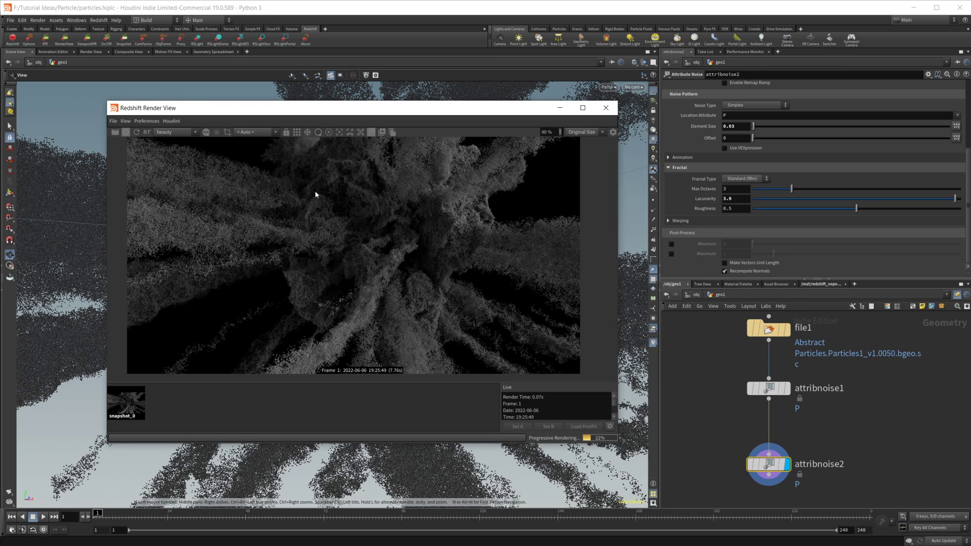
- Save a snapshot, then re-render with only attribnoise1 displayed
click(382, 133)
click(146, 132)
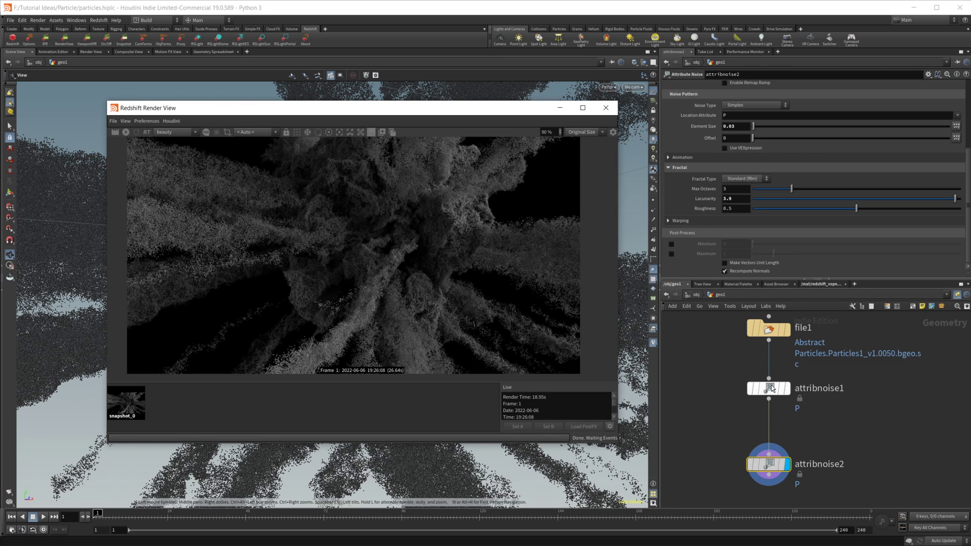
click(787, 389)
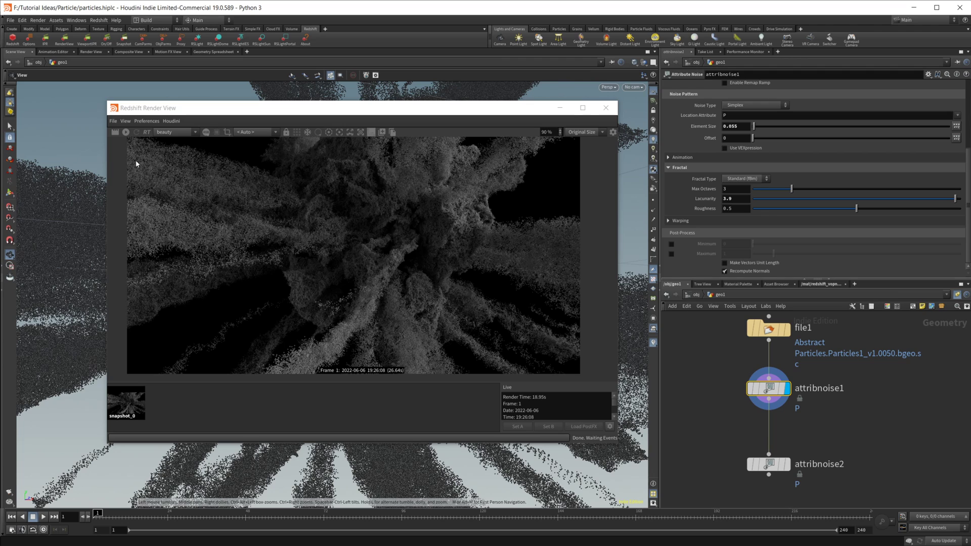
click(126, 133)
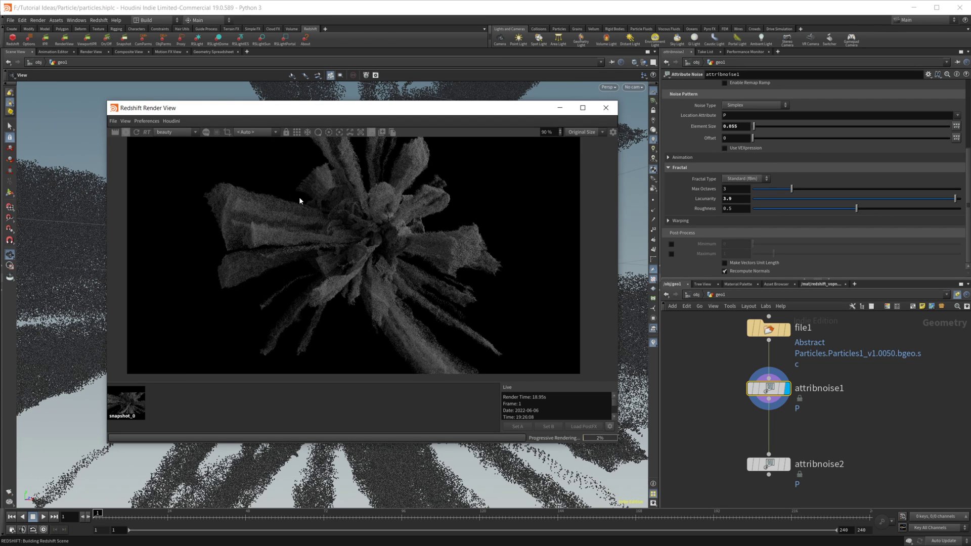
- Render through /obj/cam1 and save that render as another snapshot
click(243, 132)
click(263, 147)
drag(282, 115, 293, 134)
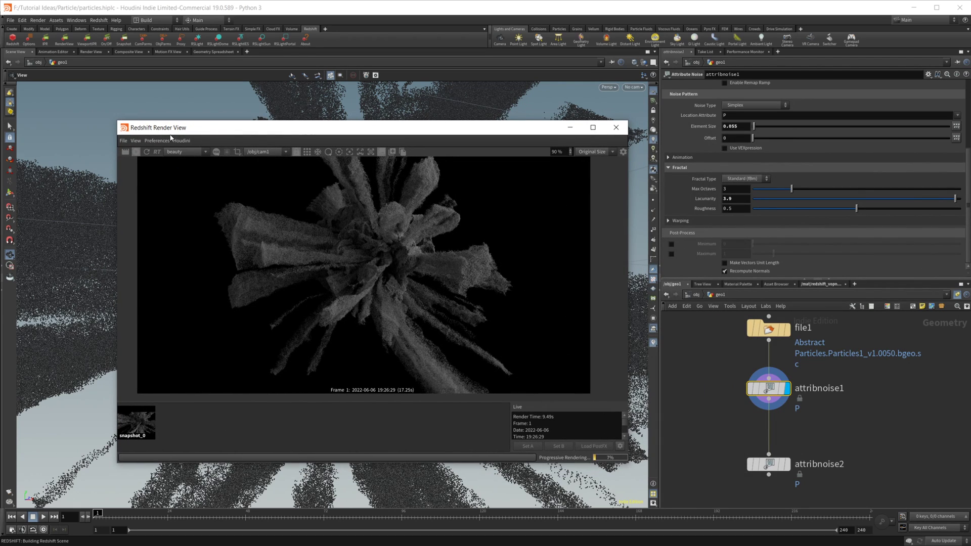
drag(175, 130, 113, 133)
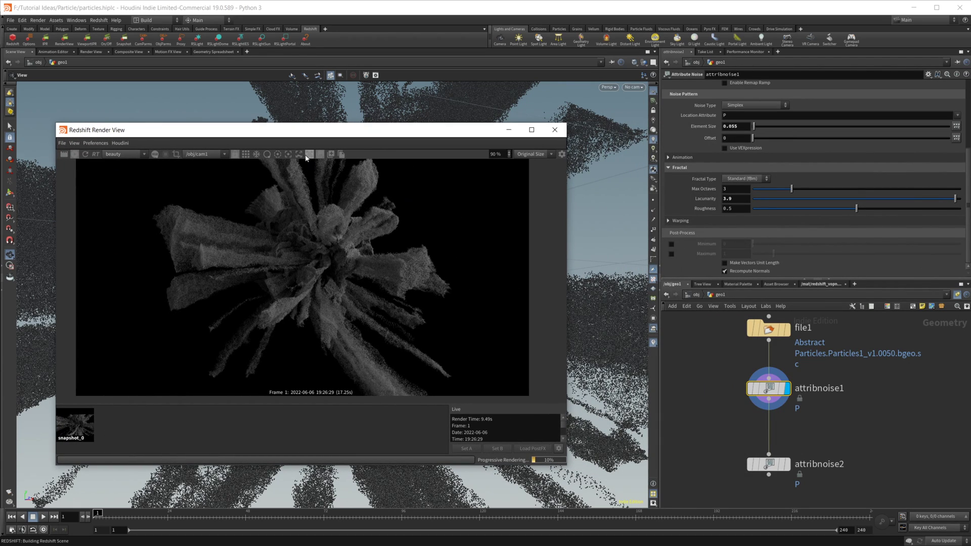
click(330, 155)
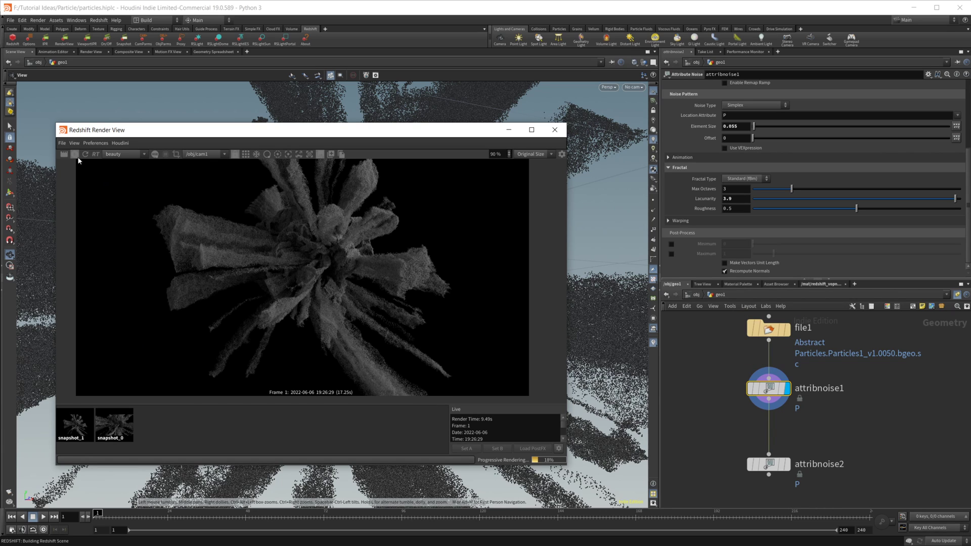
- With file1 current, store a snapshot of the un-noised particles, then select attribnoise2
click(768, 328)
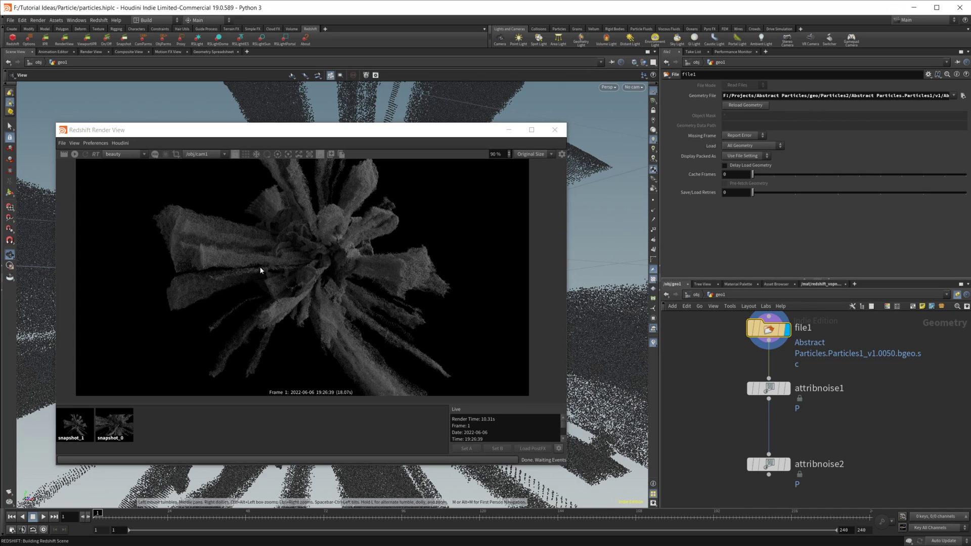
click(70, 151)
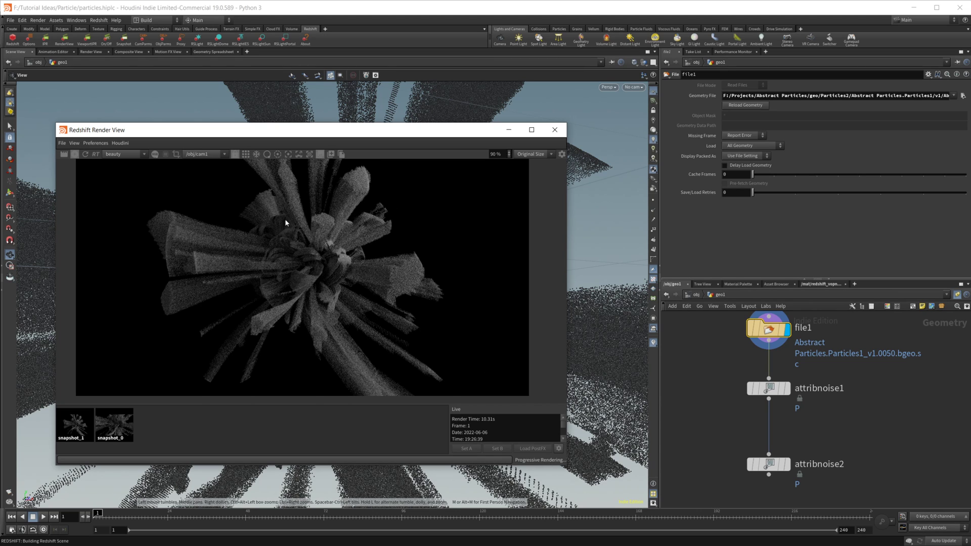
click(331, 155)
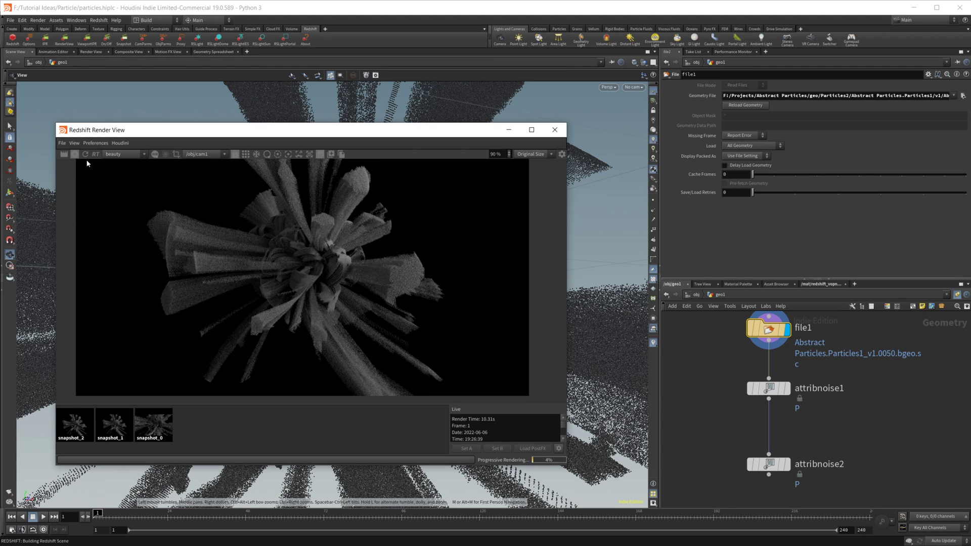
click(769, 464)
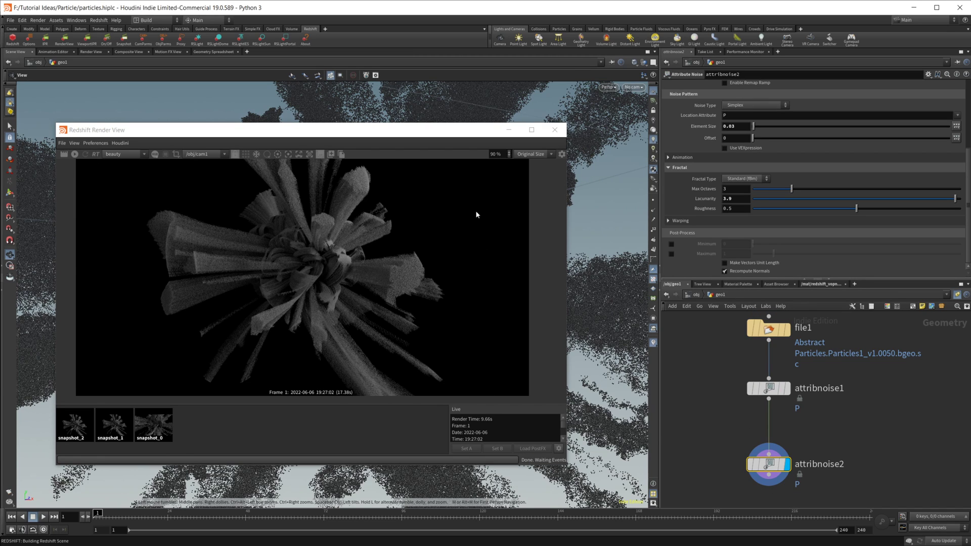
- Run a live render, store it as snapshot_3, stop it, and display snapshot_2
click(74, 153)
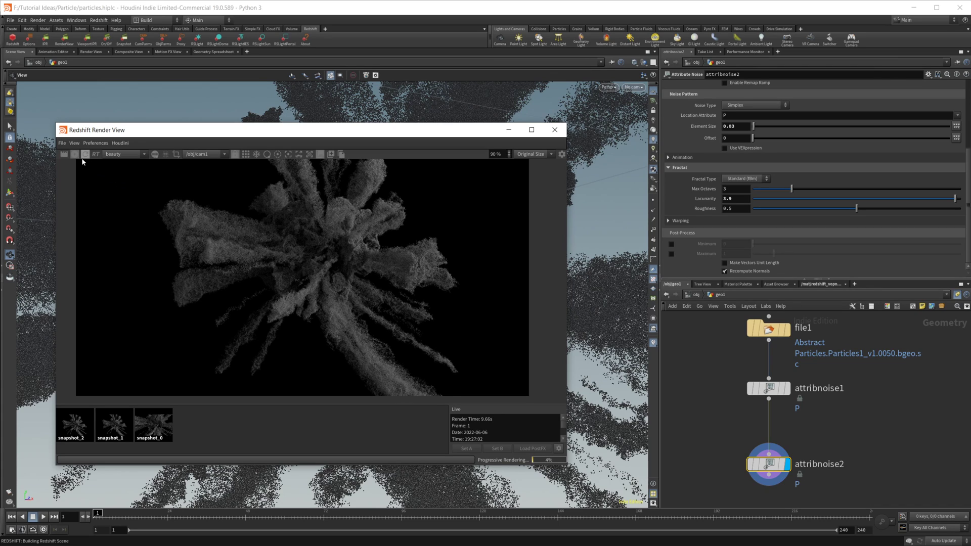
click(331, 156)
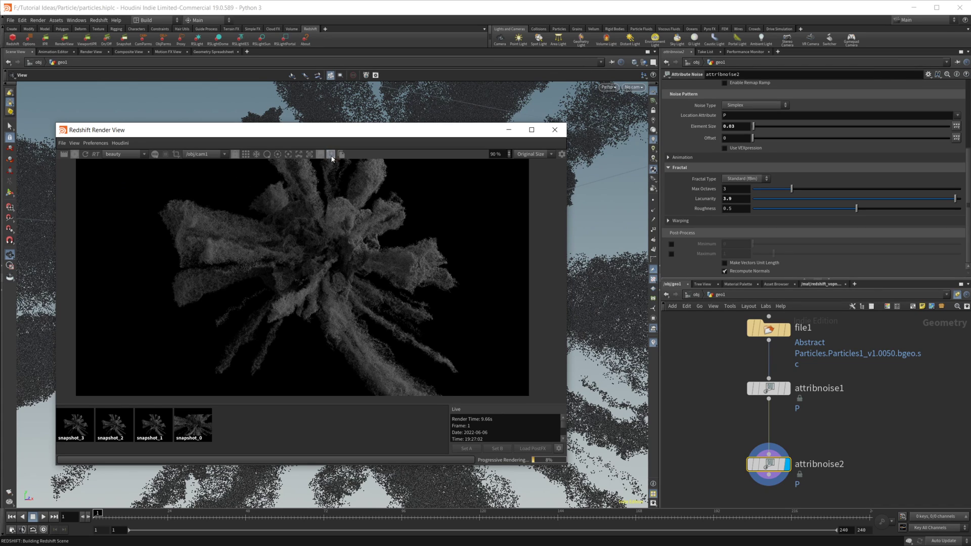
click(76, 154)
click(150, 435)
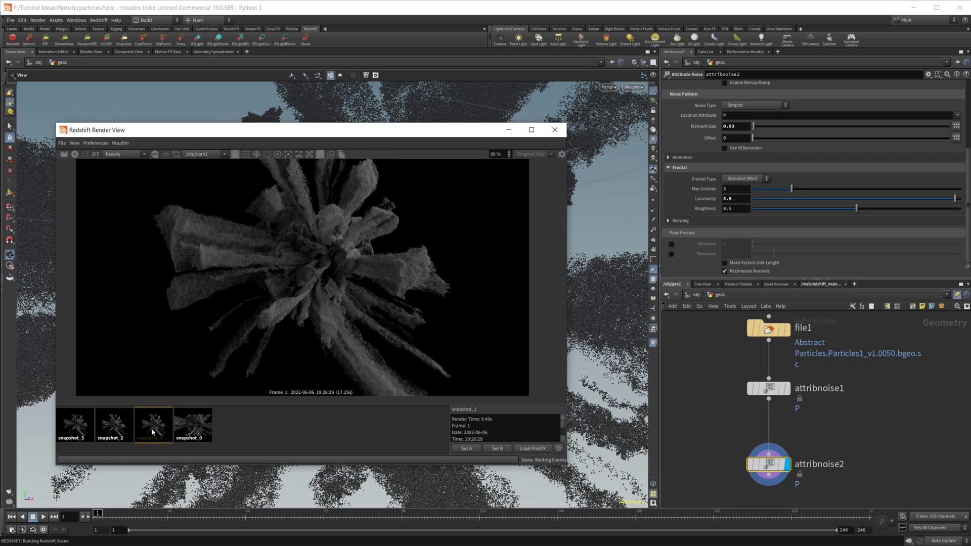
click(122, 437)
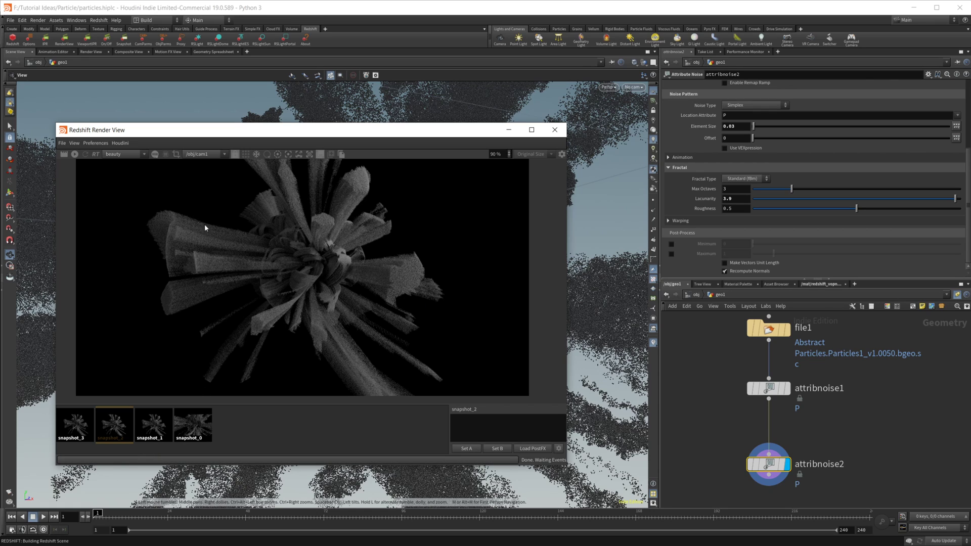
- Maximize Render View, centre the image, and switch between snapshot_1 and snapshot_3
drag(389, 126, 410, 121)
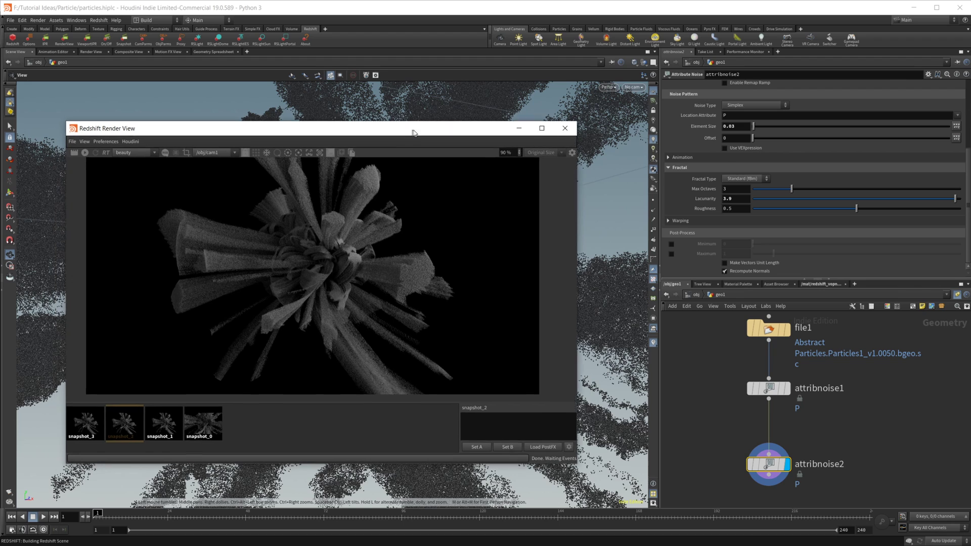
double_click(426, 129)
scroll(498, 255, up, 5)
scroll(504, 241, down, 2)
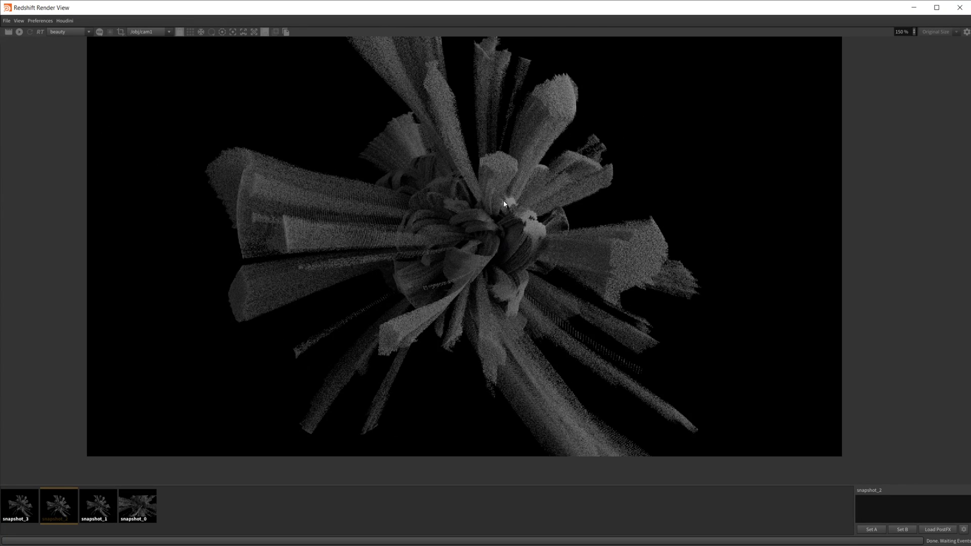
middle_drag(509, 202, 482, 232)
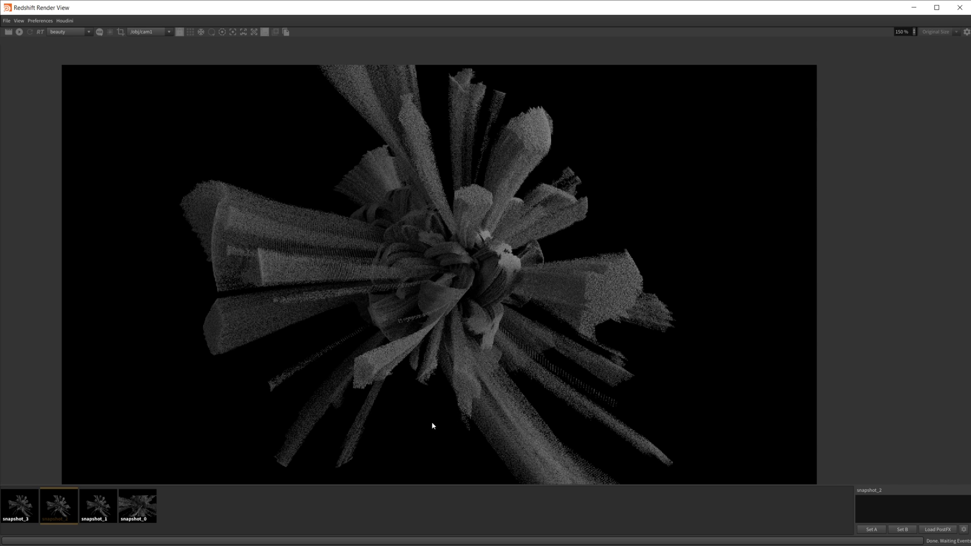
click(101, 513)
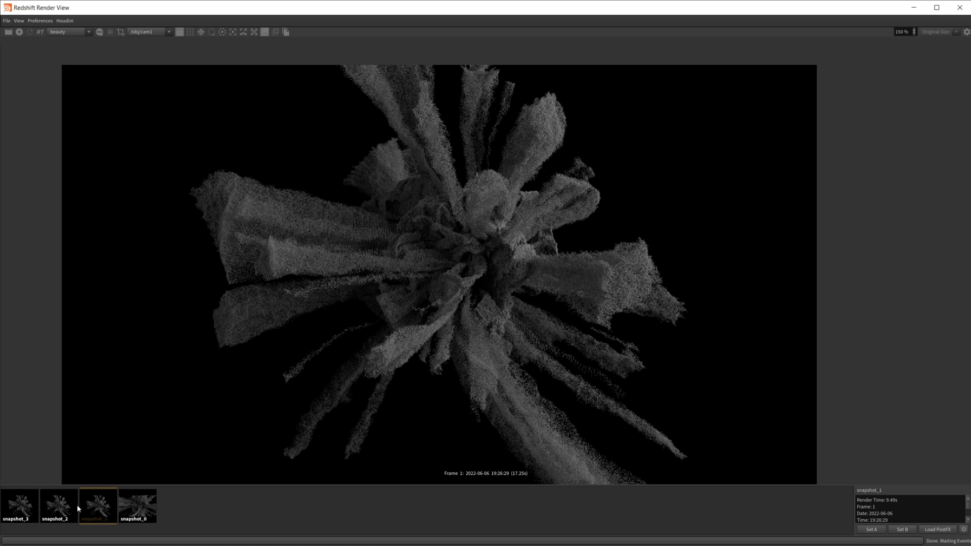
click(24, 510)
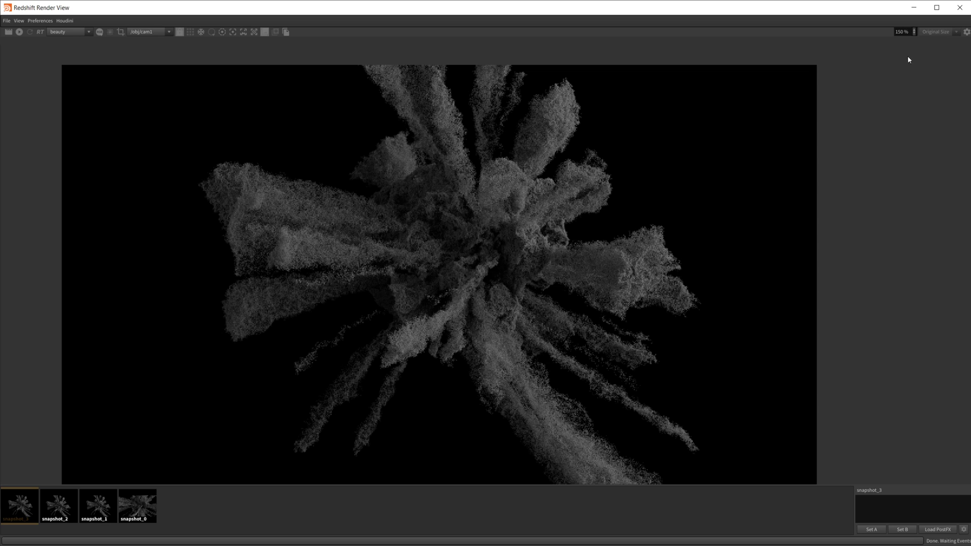
- Minimize Render View and set the display flag on attribnoise1
click(913, 8)
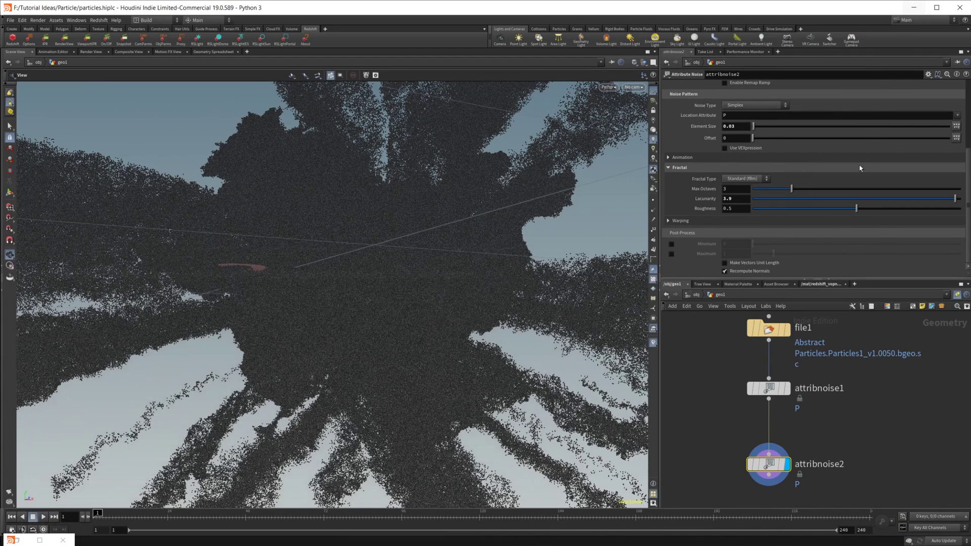
click(764, 388)
click(787, 389)
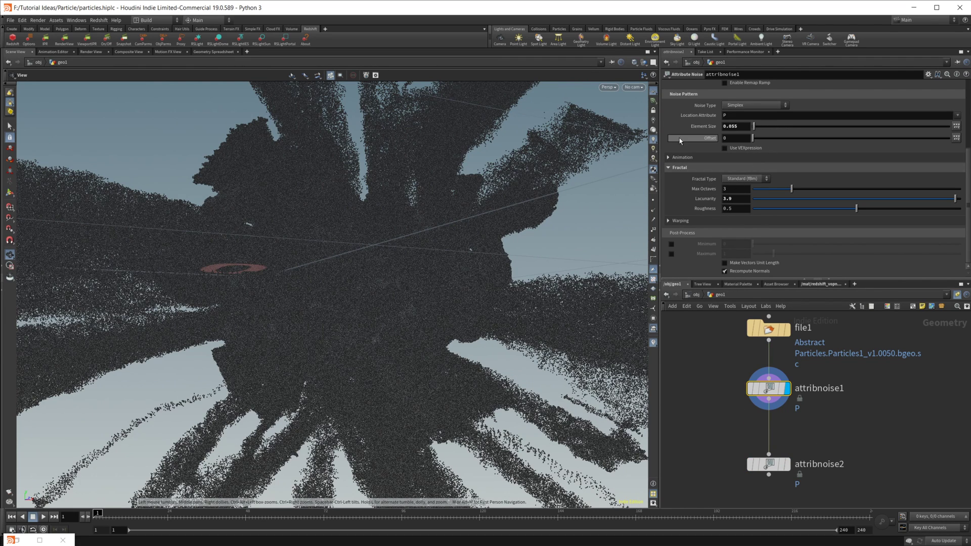
- Raise attribnoise1's Amplitude to 0.48 and Element Size to 1.02
scroll(703, 154, up, 3)
click(762, 138)
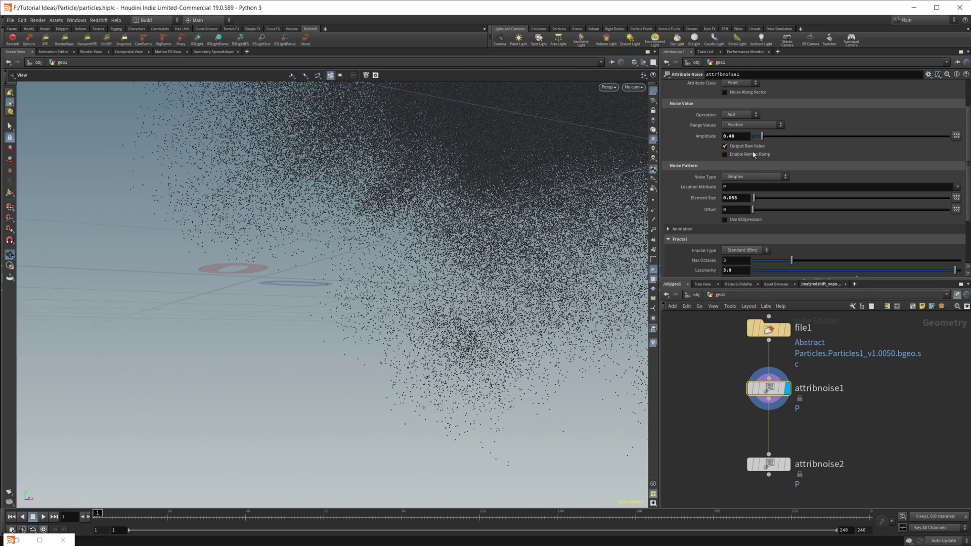
scroll(284, 384, down, 5)
drag(196, 403, 357, 333)
click(769, 198)
click(773, 198)
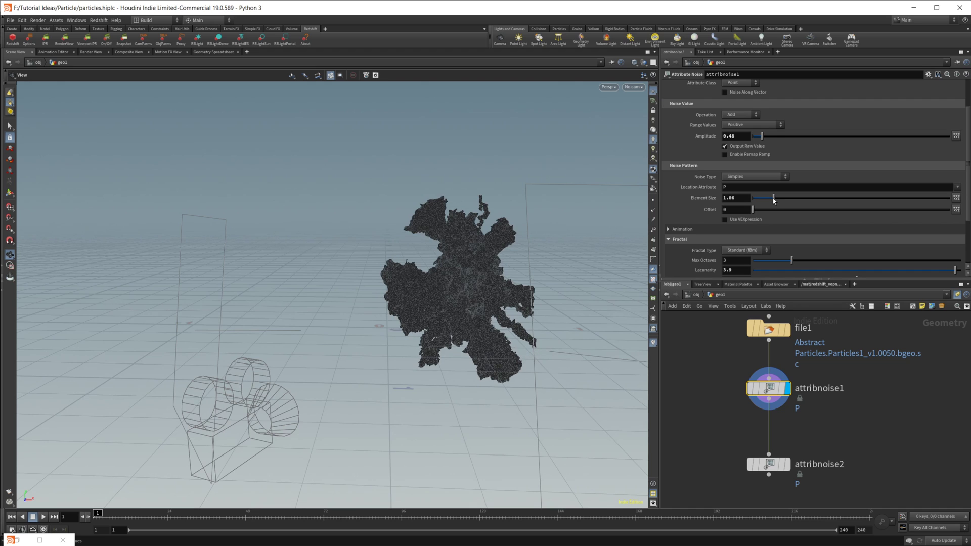
drag(446, 337, 412, 329)
- Insert a transform1 node between attribnoise1 and attribnoise2 and set its display flag
key(Tab)
text(tr)
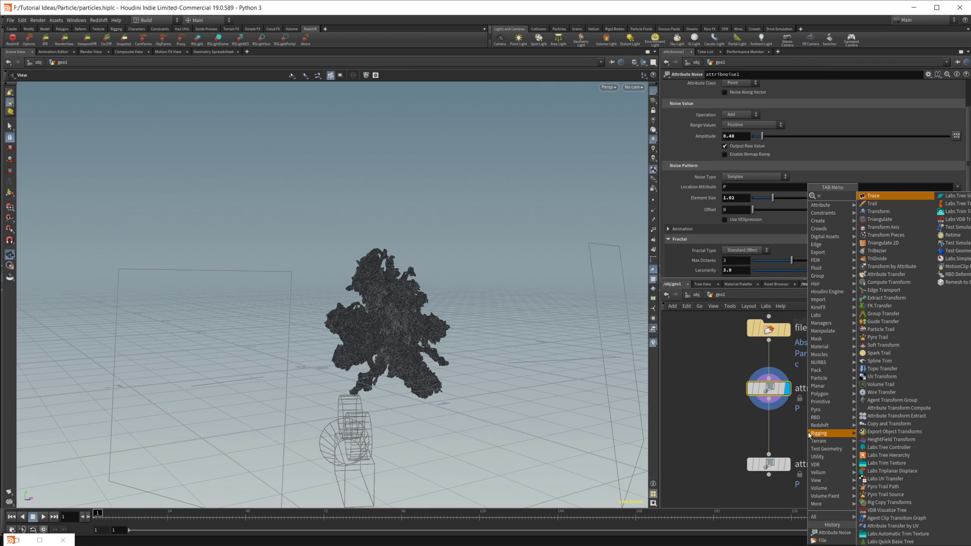
text(ansform)
key(Return)
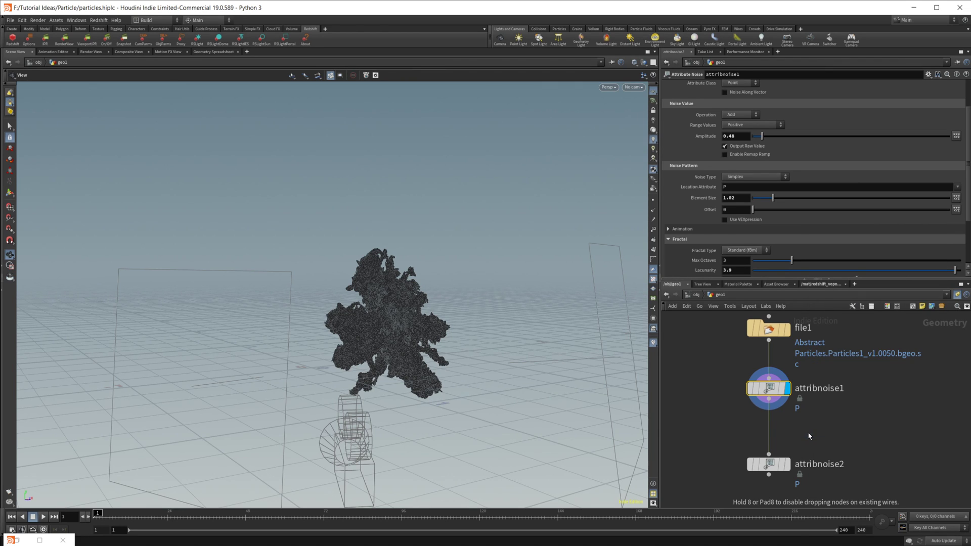
click(791, 434)
click(788, 432)
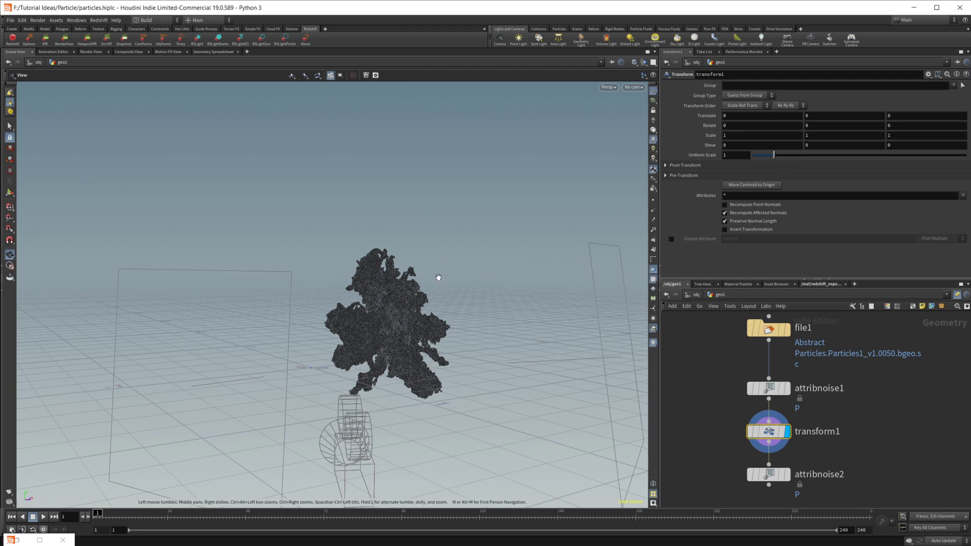
- Offset the particles to about (-0.30, -0.21, -0.18), viewed through cam1
key(Return)
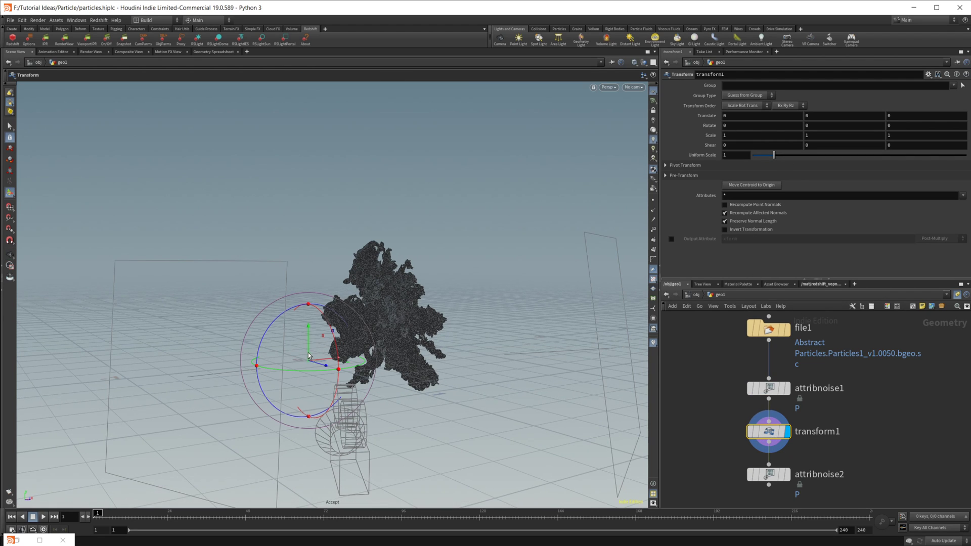
drag(311, 359, 251, 393)
click(631, 89)
click(644, 132)
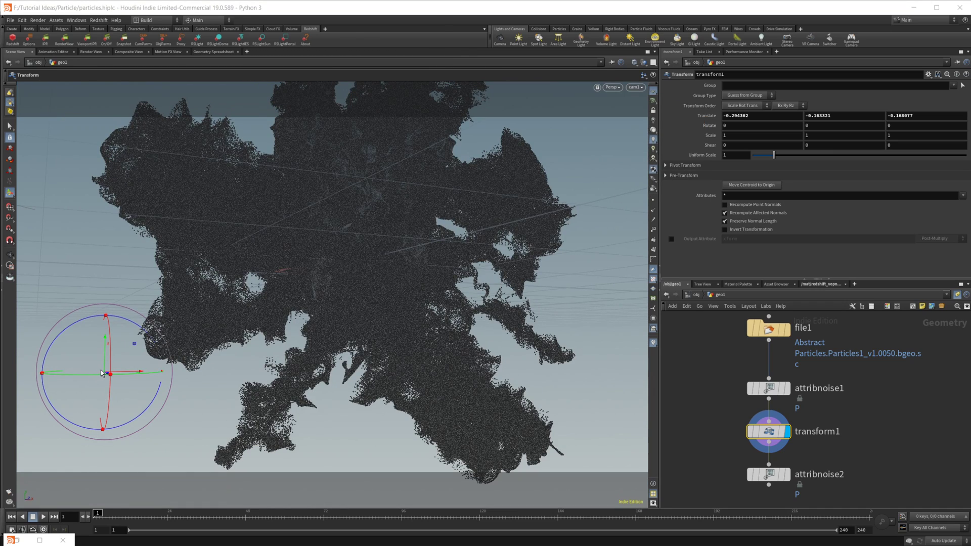
drag(106, 374, 100, 404)
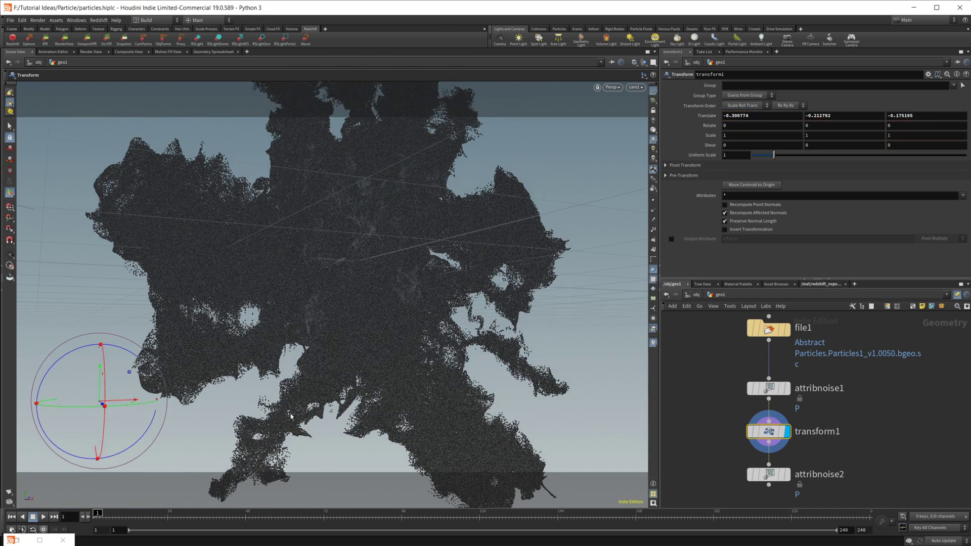
- Restore the minimized Redshift Render View and start an IPR render of the transformed particles
double_click(20, 539)
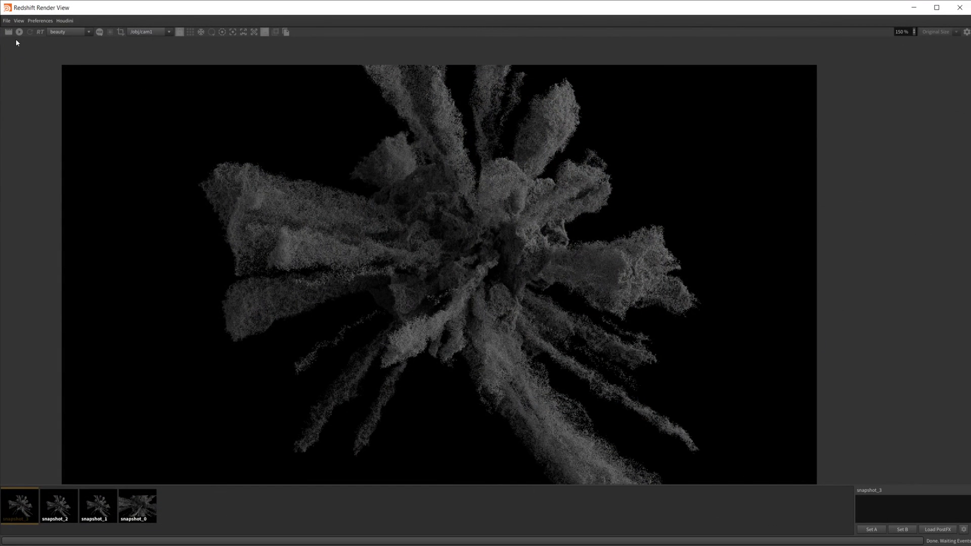
click(19, 32)
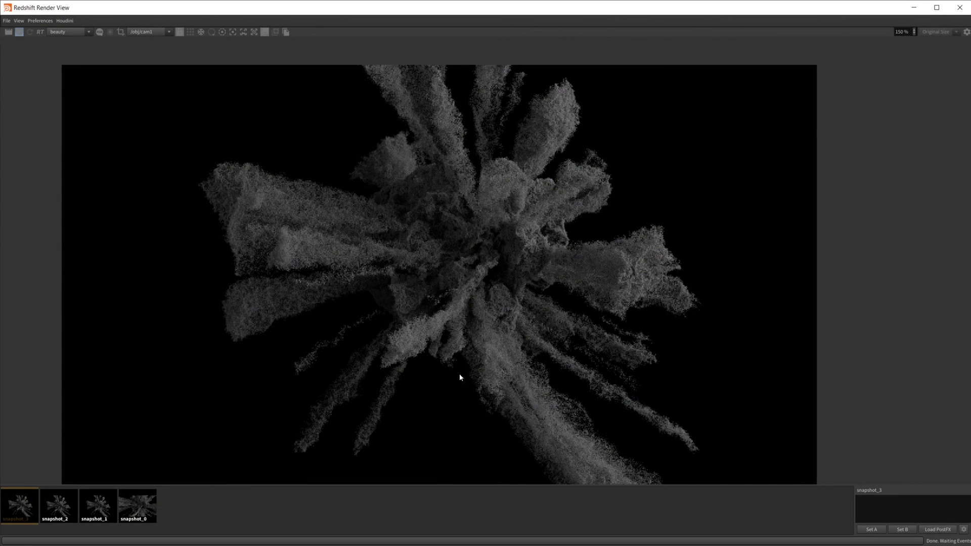